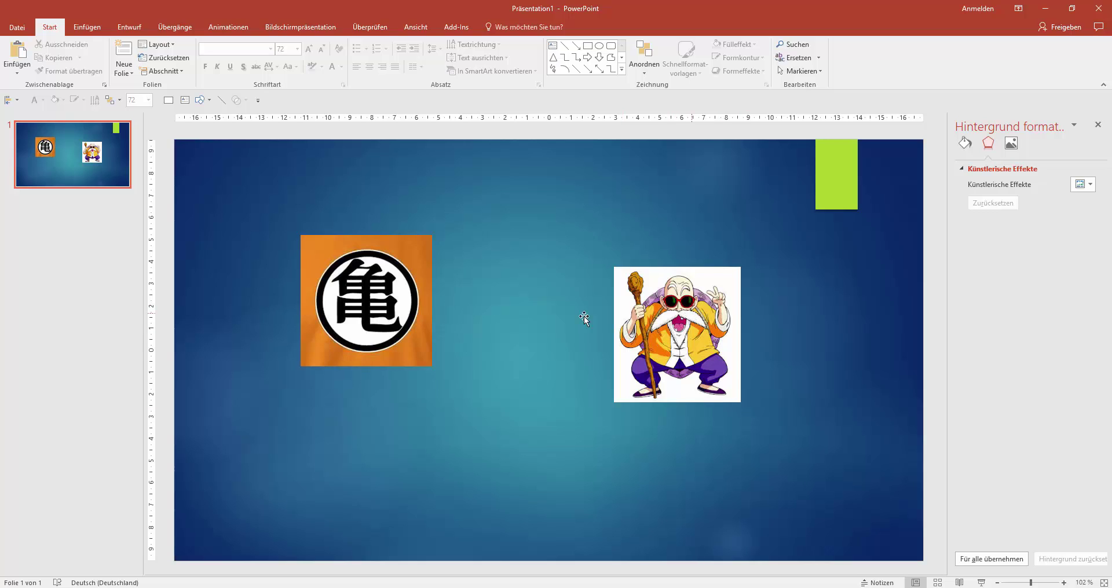
Drag the old-man cartoon picture slightly up and to the left on the blue slide.
left_click_drag(685, 335, 637, 303)
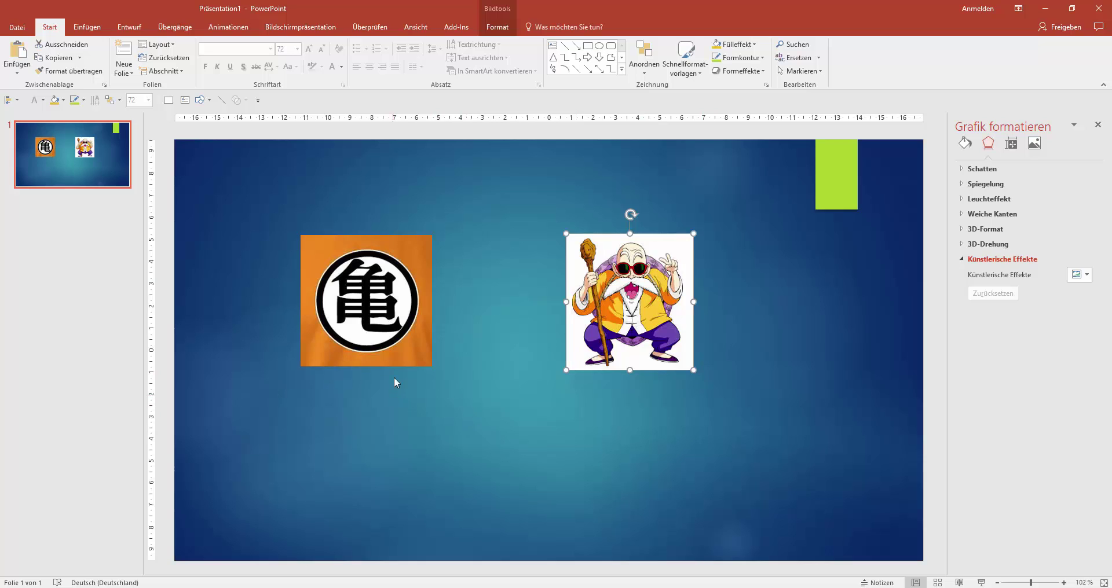
Preview the Bildformatvorlagen picture styles for the cartoon and close the gallery without applying one.
left_click(493, 30)
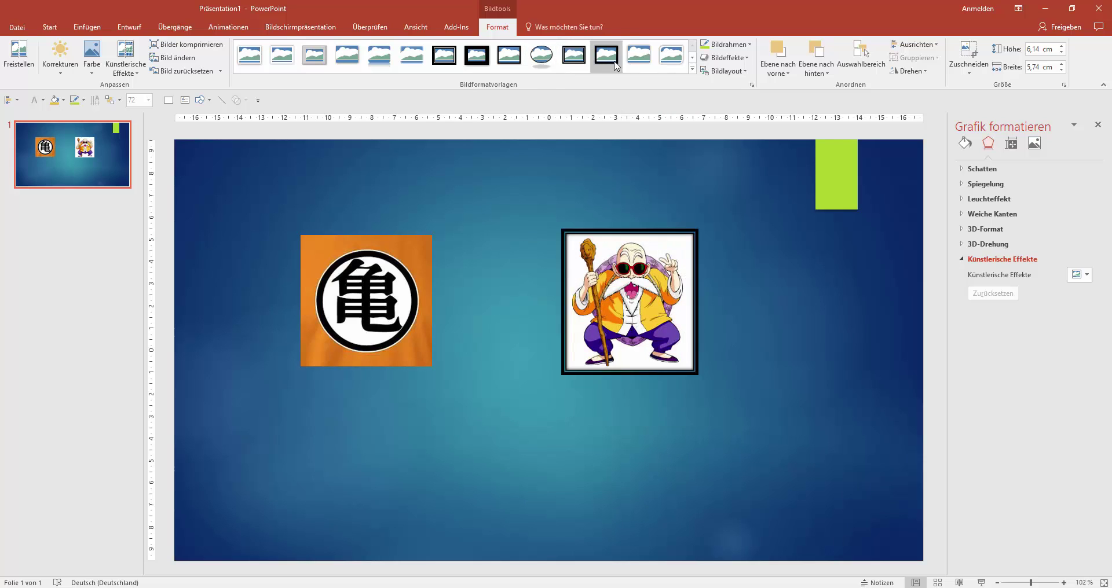
left_click(691, 69)
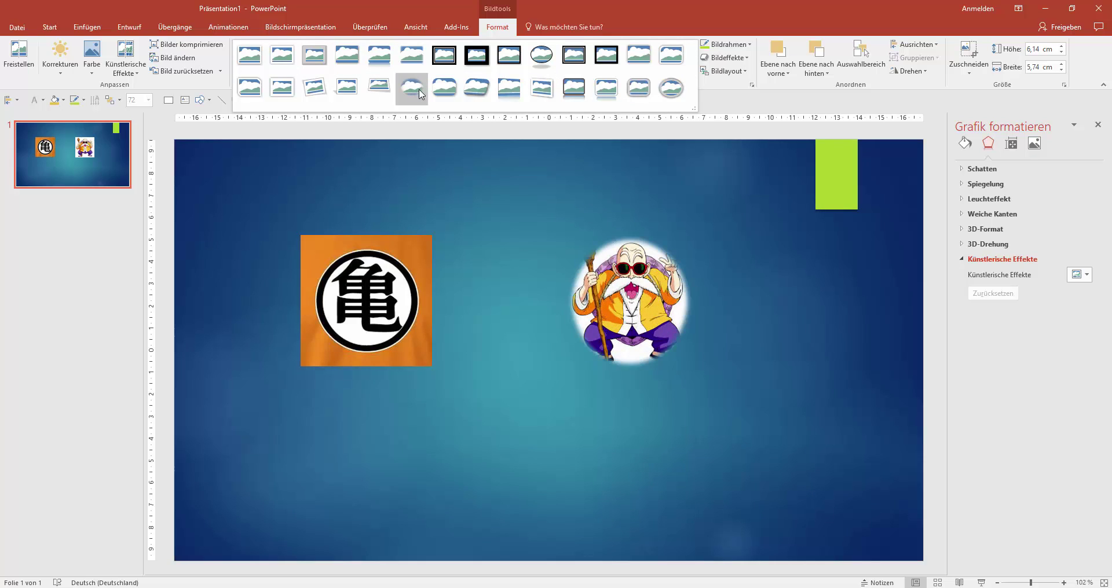
left_click(505, 203)
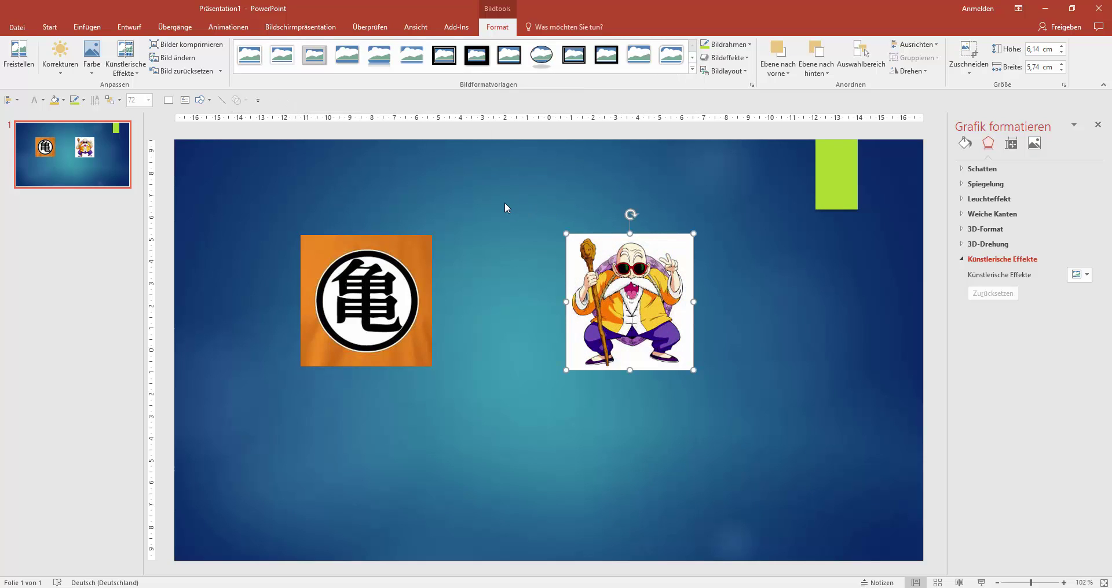
left_click(750, 45)
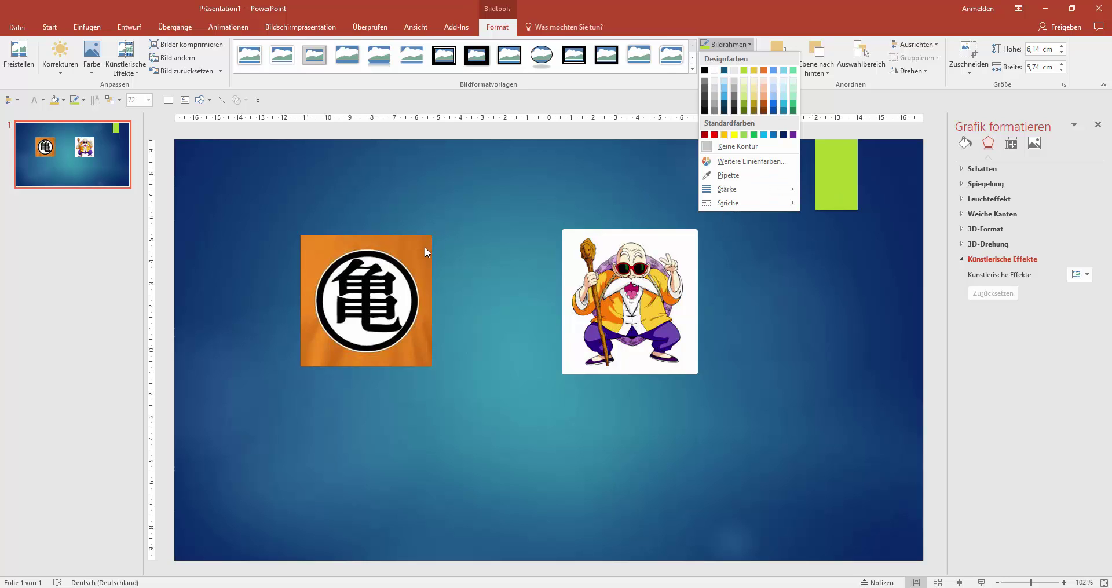
left_click(708, 175)
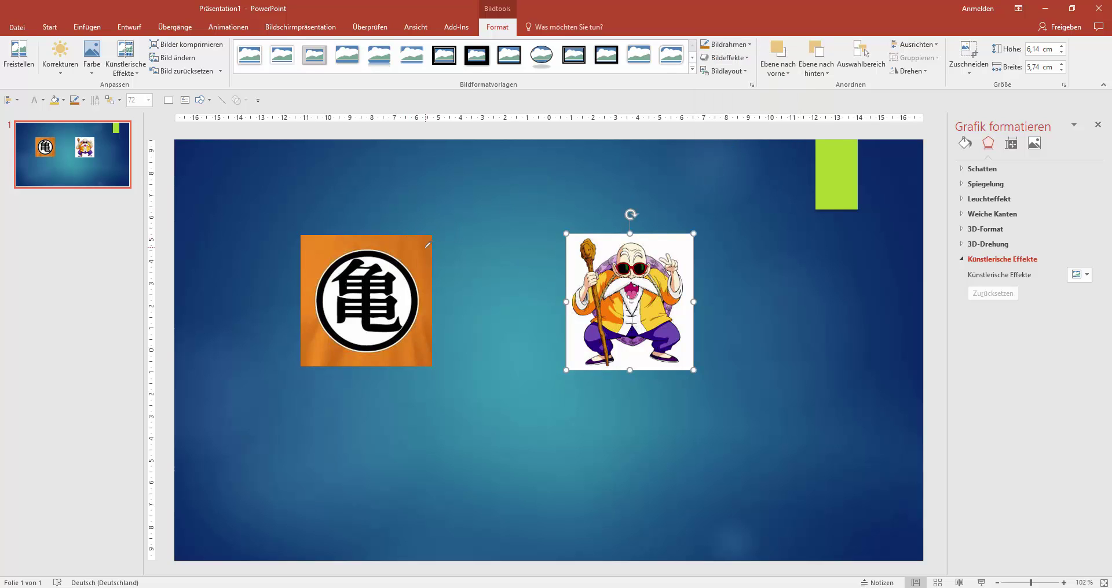
left_click(791, 311)
left_click(666, 289)
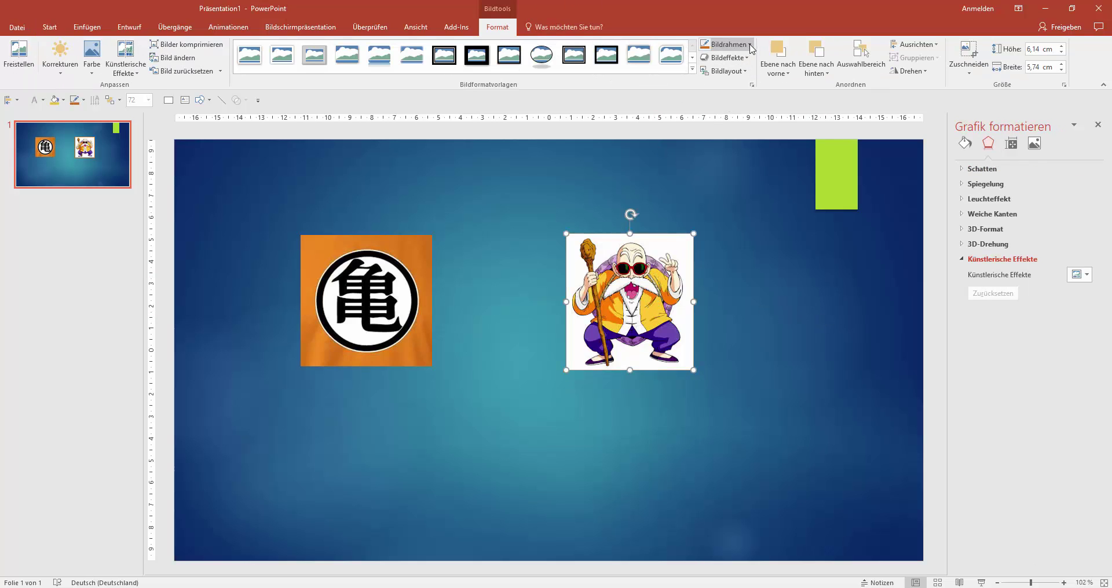
left_click(751, 47)
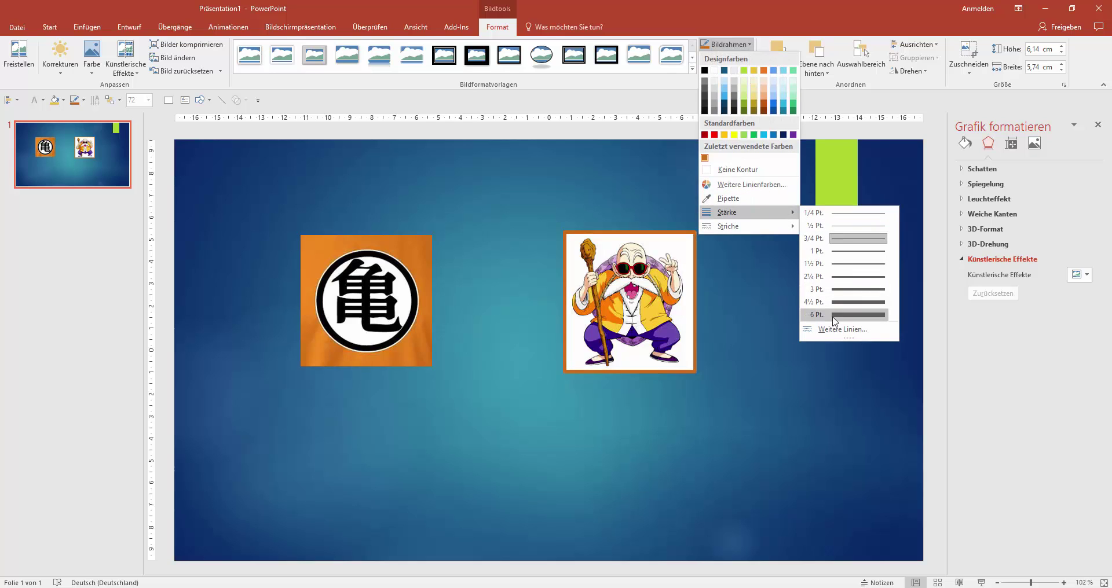
mouse_move(745, 212)
key("Escape")
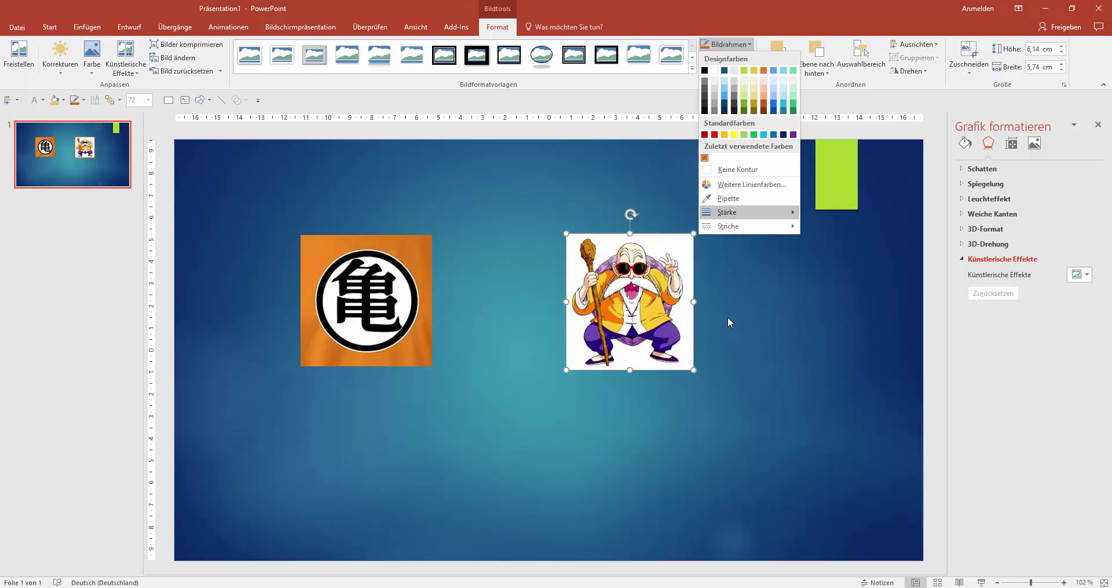
key("Escape")
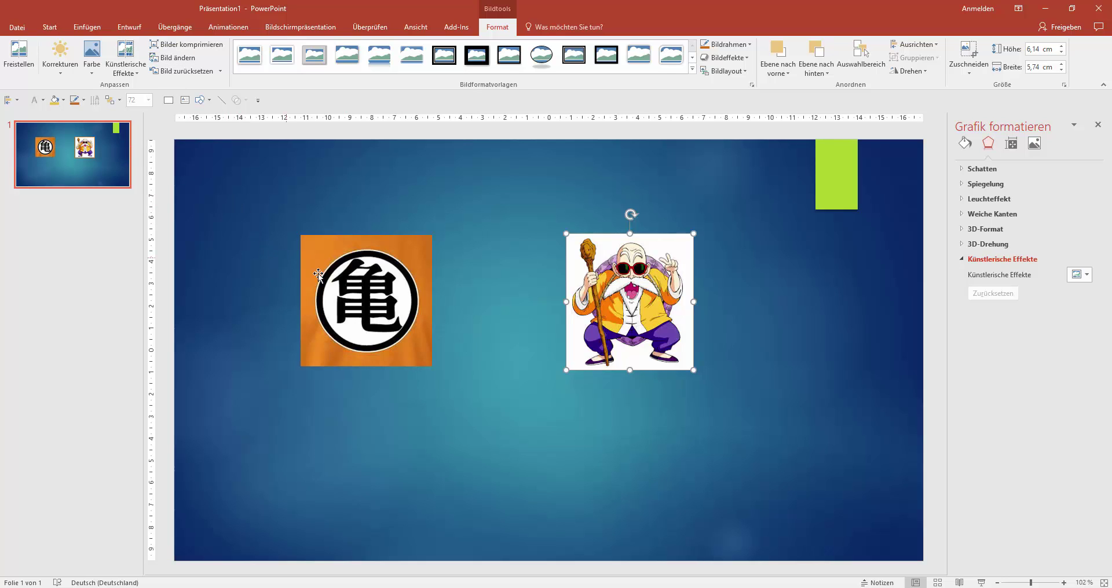
left_click(139, 75)
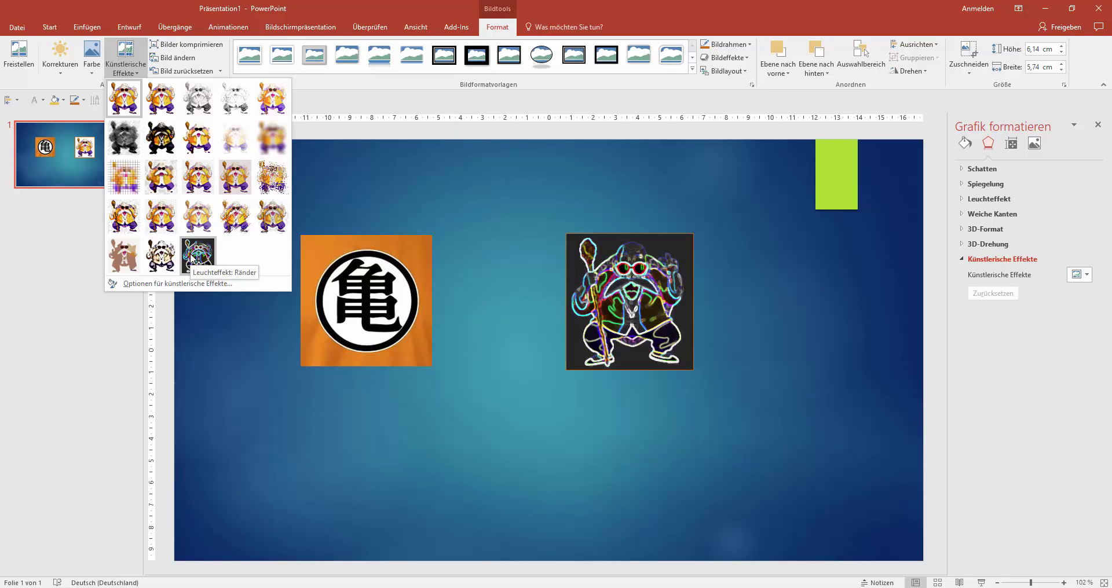
left_click(430, 196)
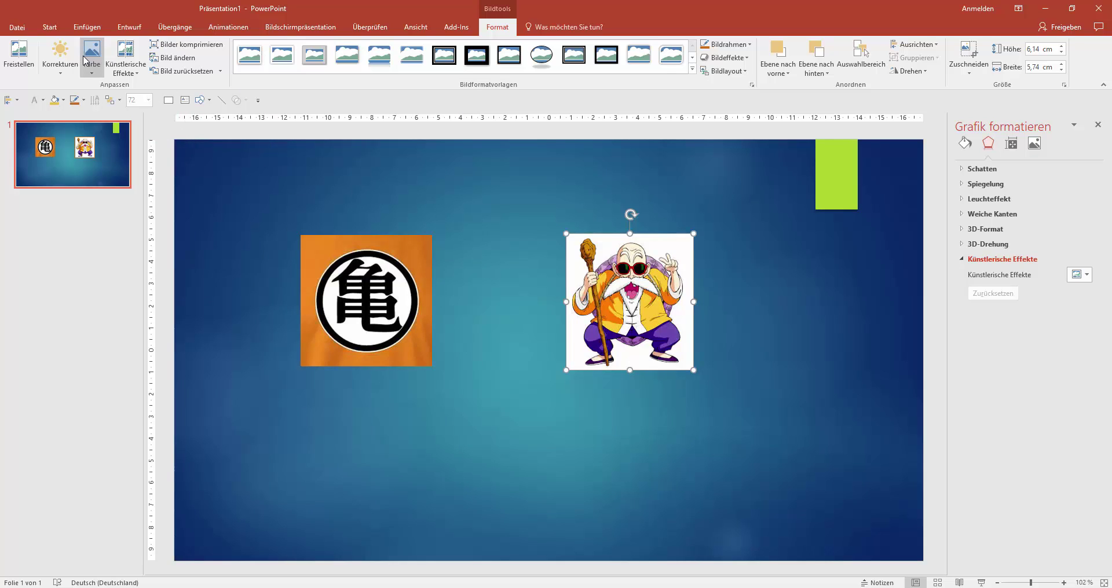
left_click(93, 72)
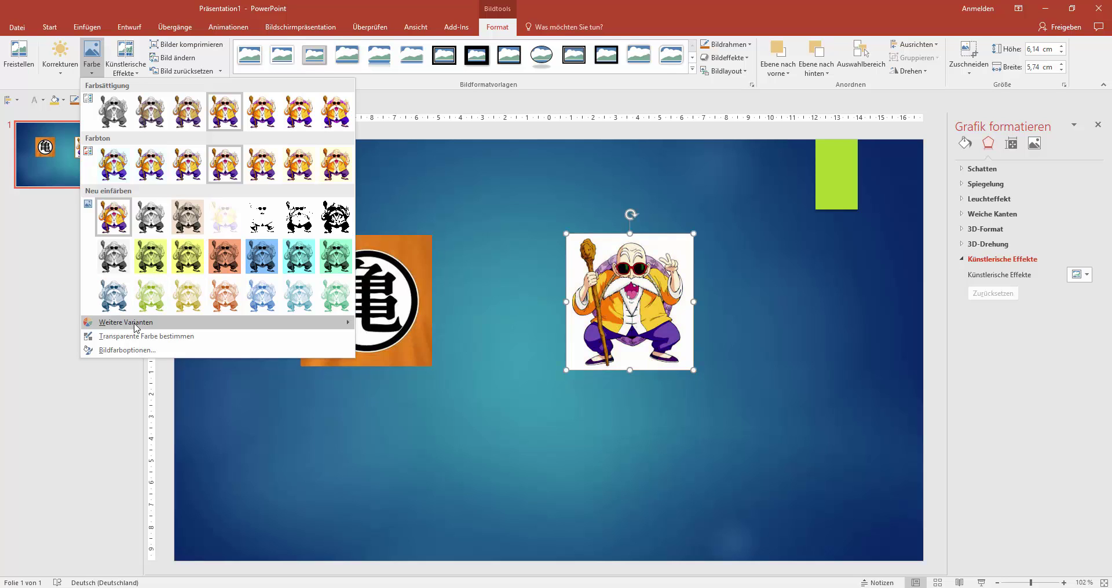
mouse_move(126, 322)
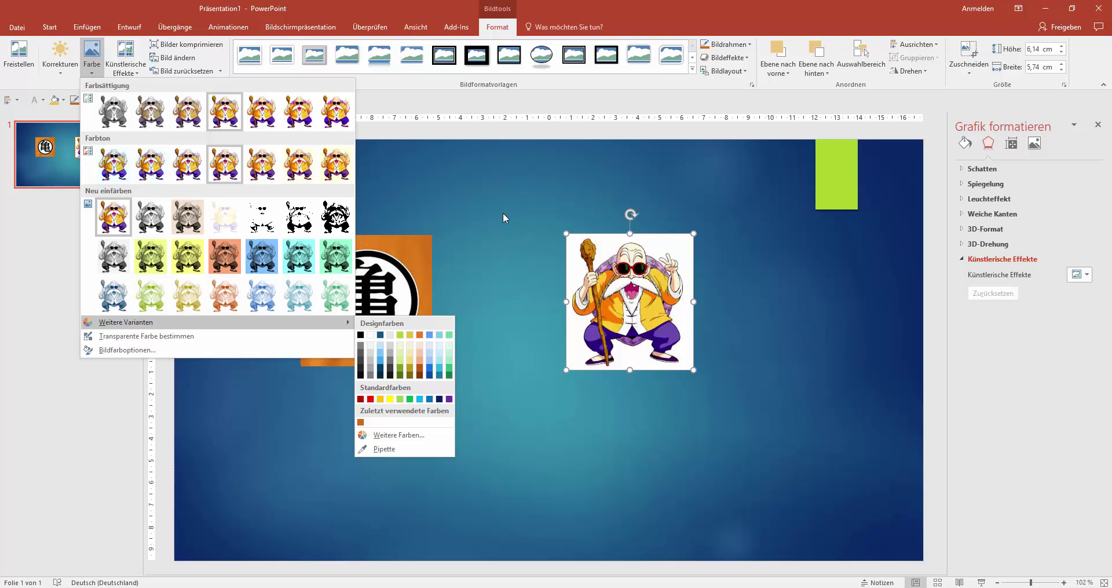
left_click(440, 194)
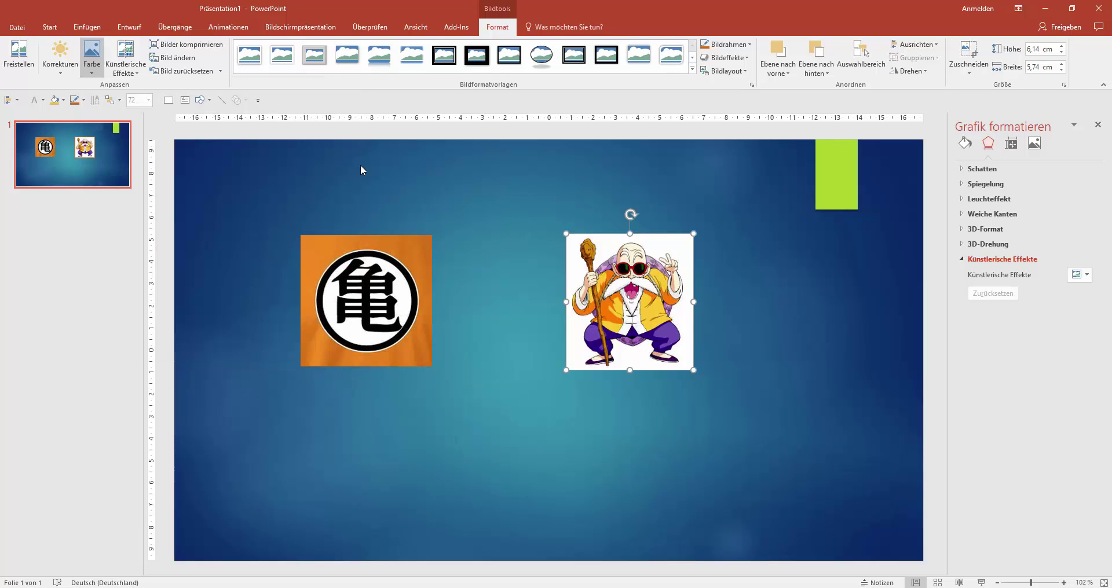
left_click(58, 75)
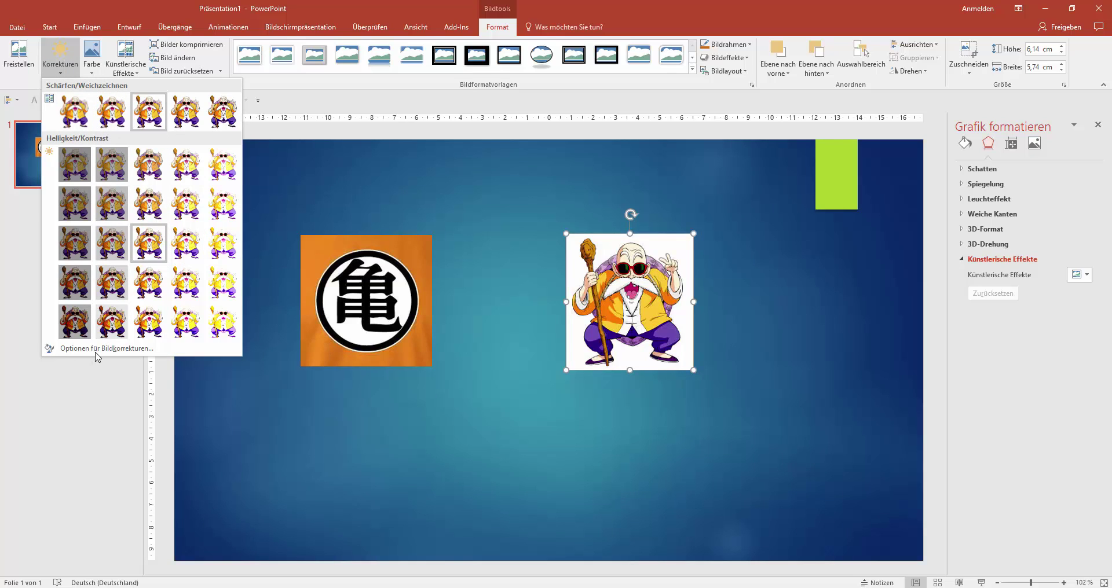
left_click(466, 201)
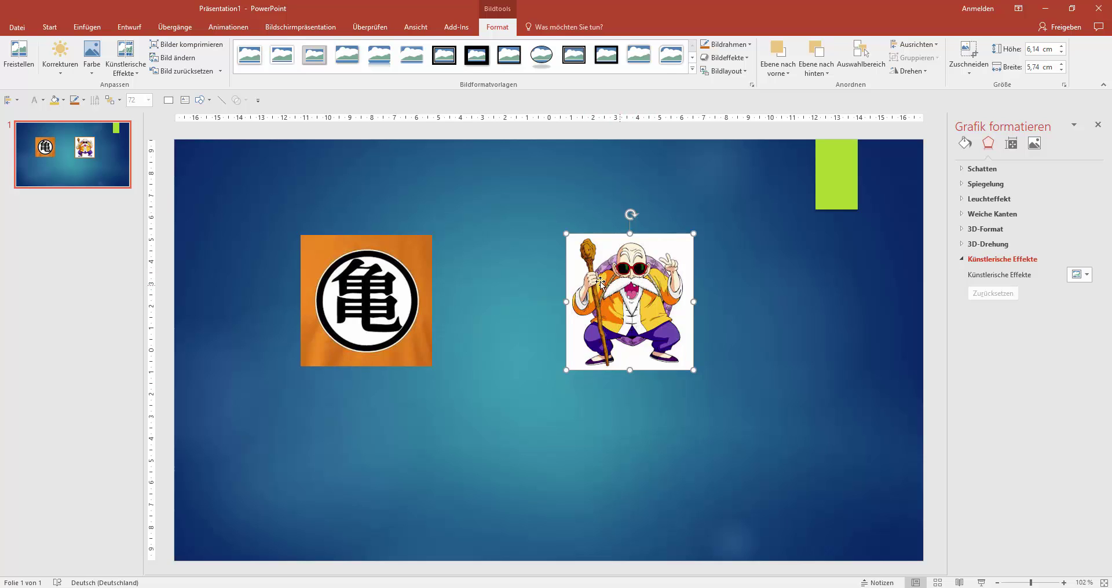
left_click(969, 52)
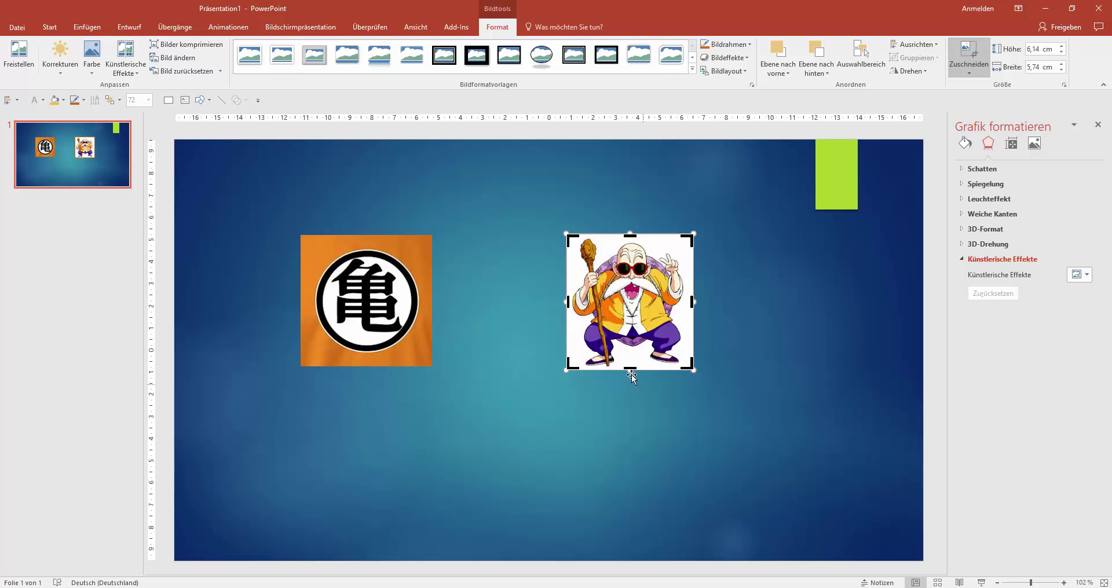
left_click_drag(628, 367, 625, 313)
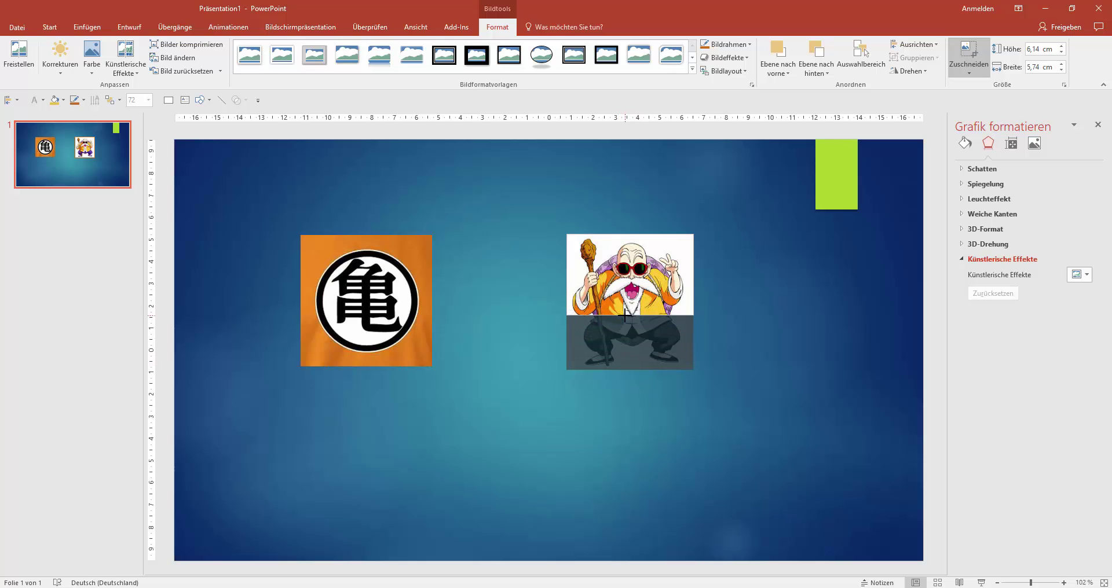
left_click_drag(625, 313, 625, 316)
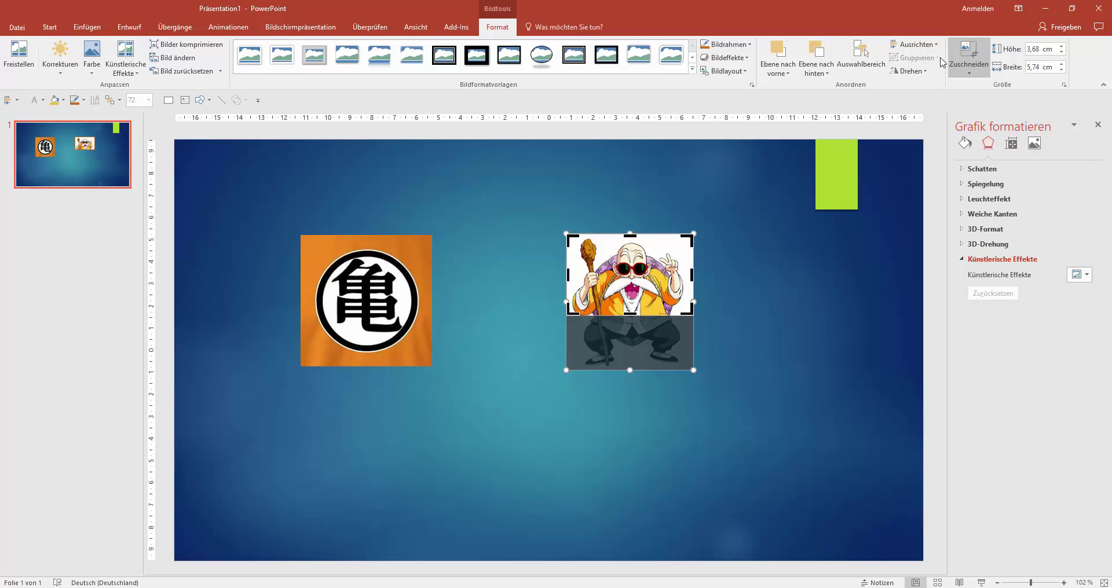
left_click(968, 52)
left_click(636, 339)
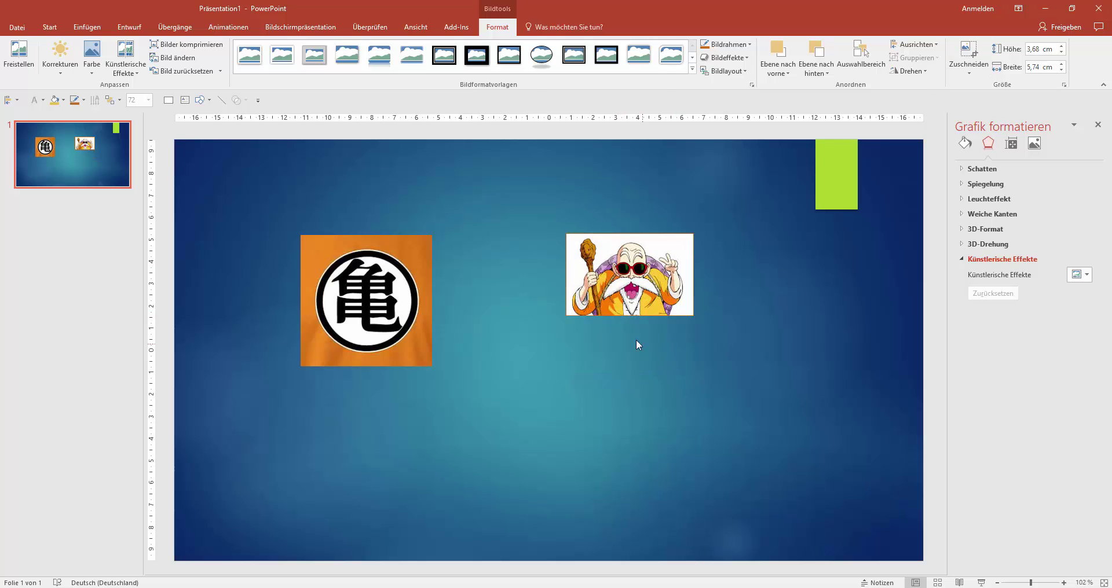
left_click_drag(635, 243, 651, 250)
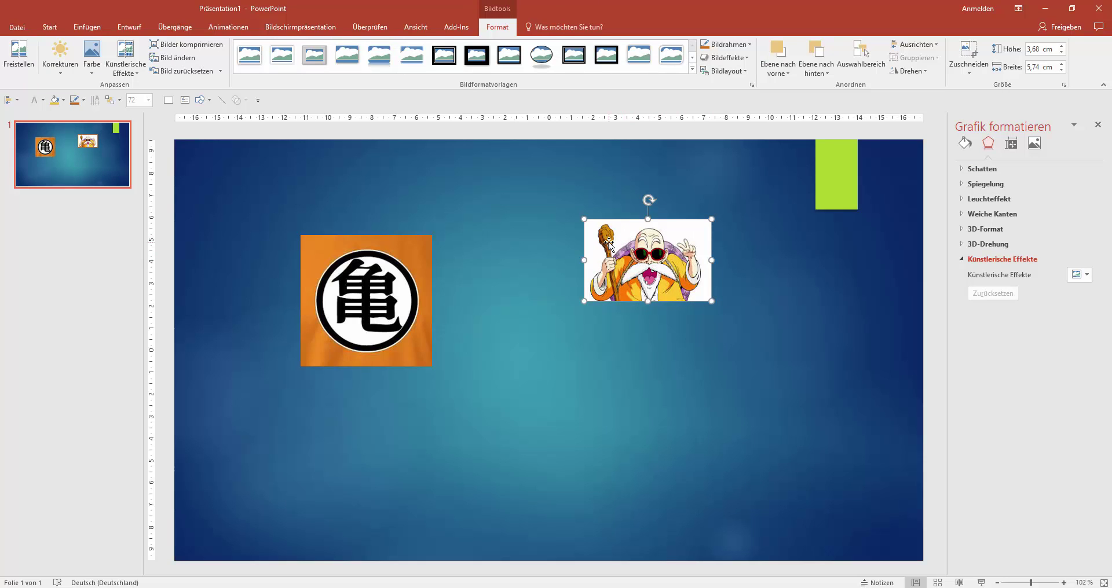
key("ctrl+z")
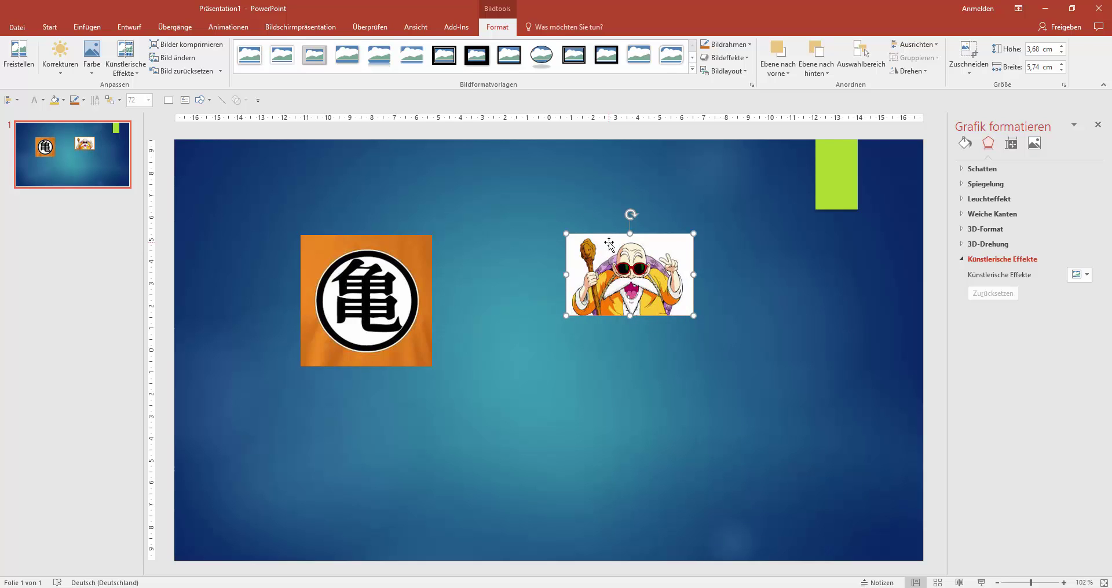
key("ctrl+z")
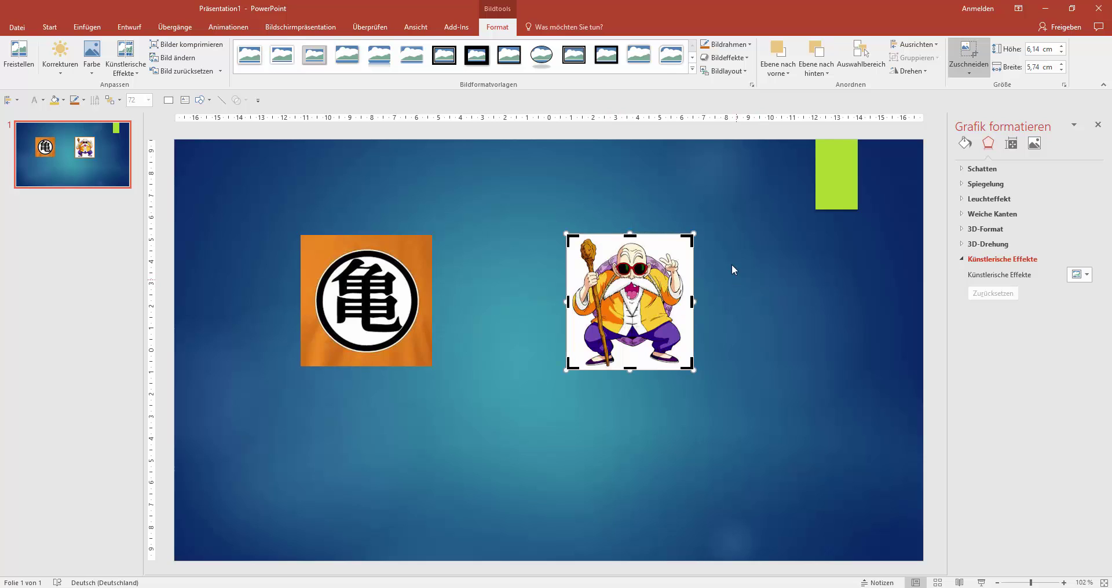
left_click(969, 74)
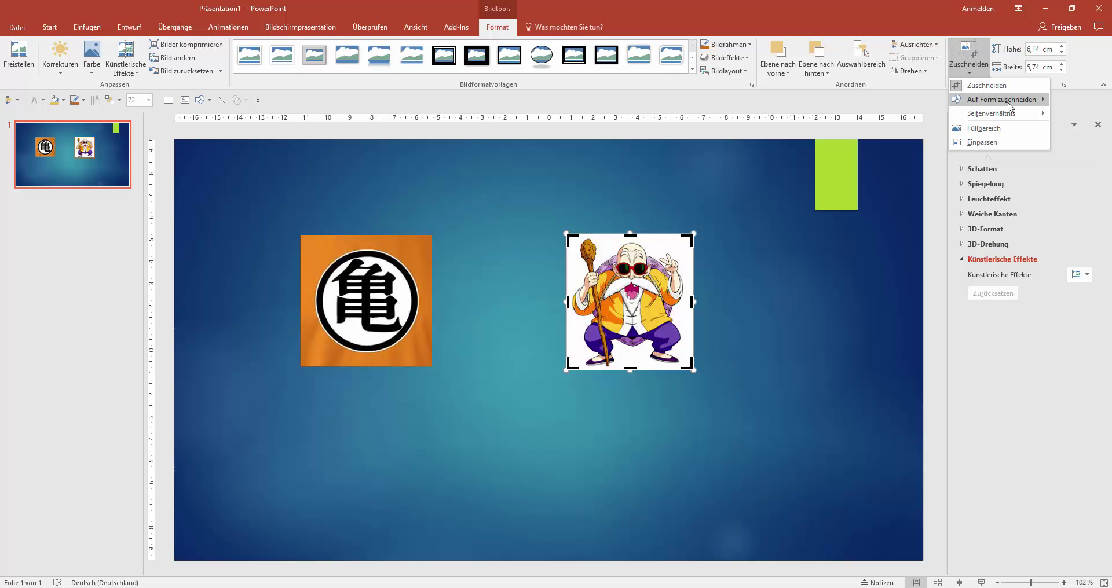
mouse_move(1001, 99)
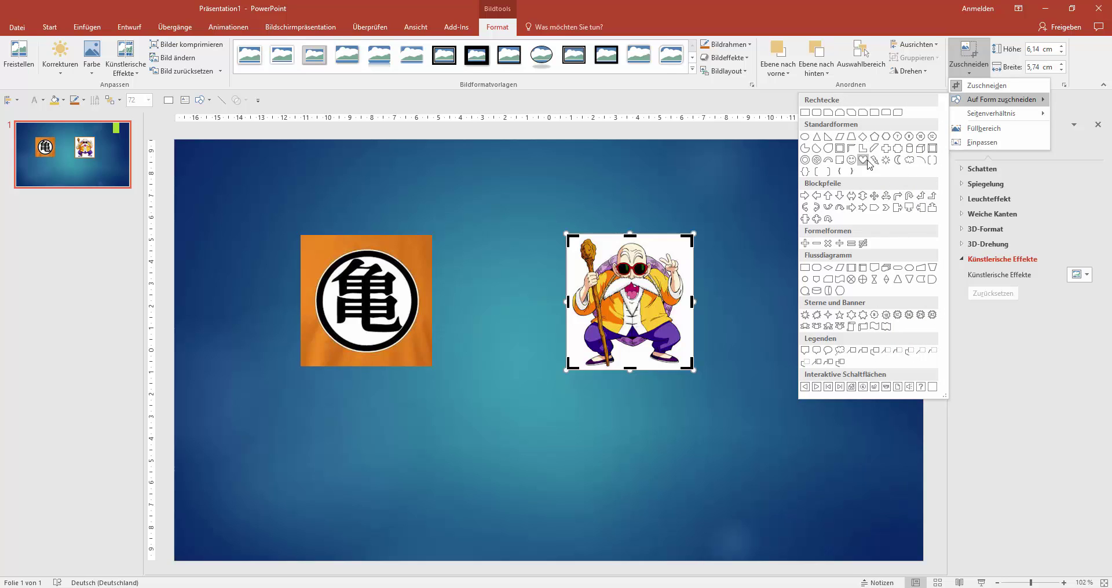
left_click(875, 160)
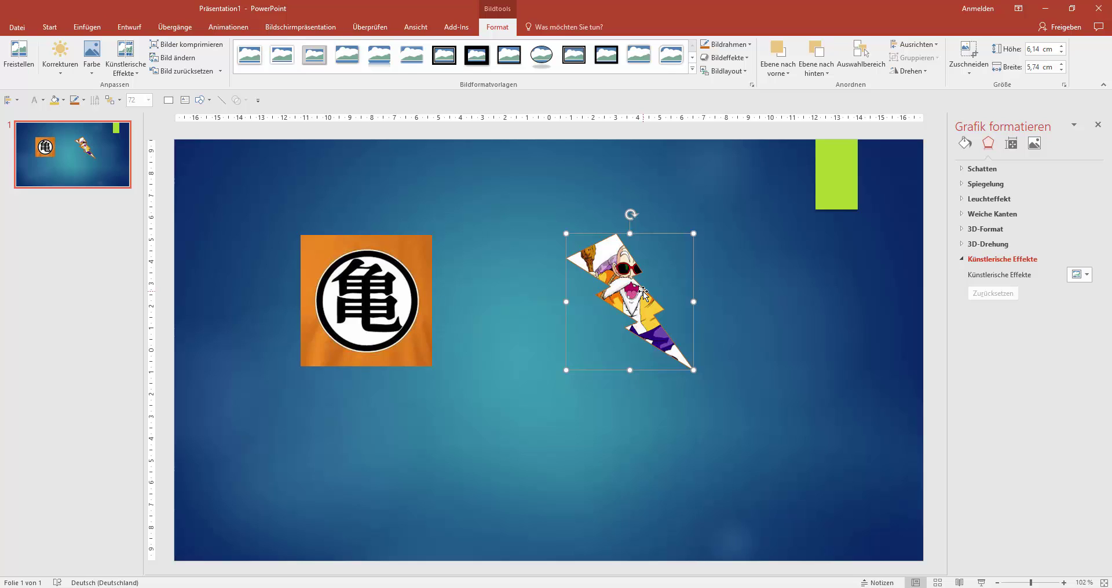
key("ctrl+z")
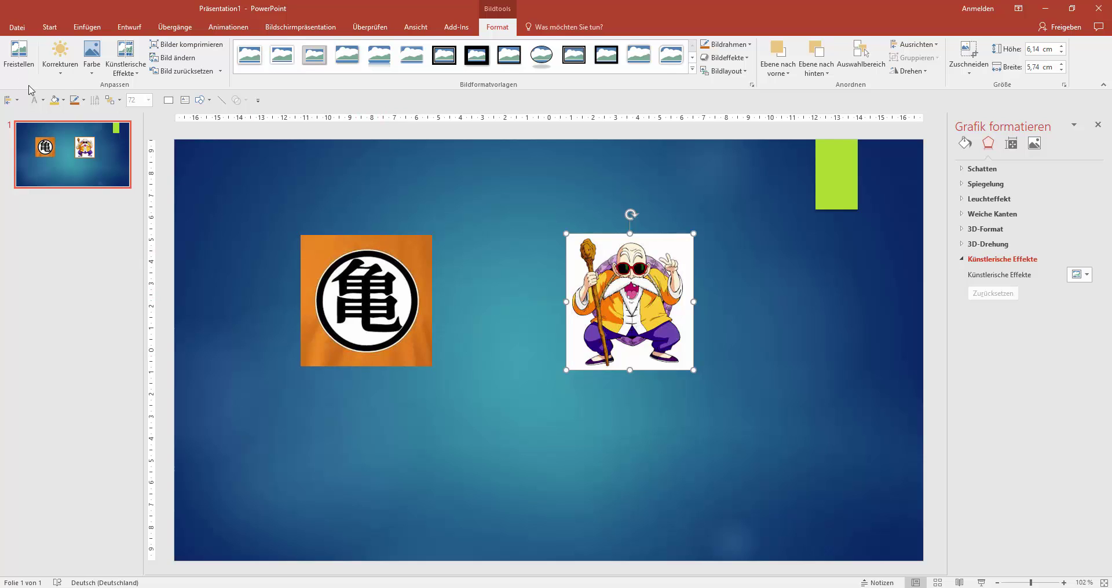
Strip the kanji logo's orange background with Freistellen, keep the changes, and nudge the logo right.
left_click(374, 247)
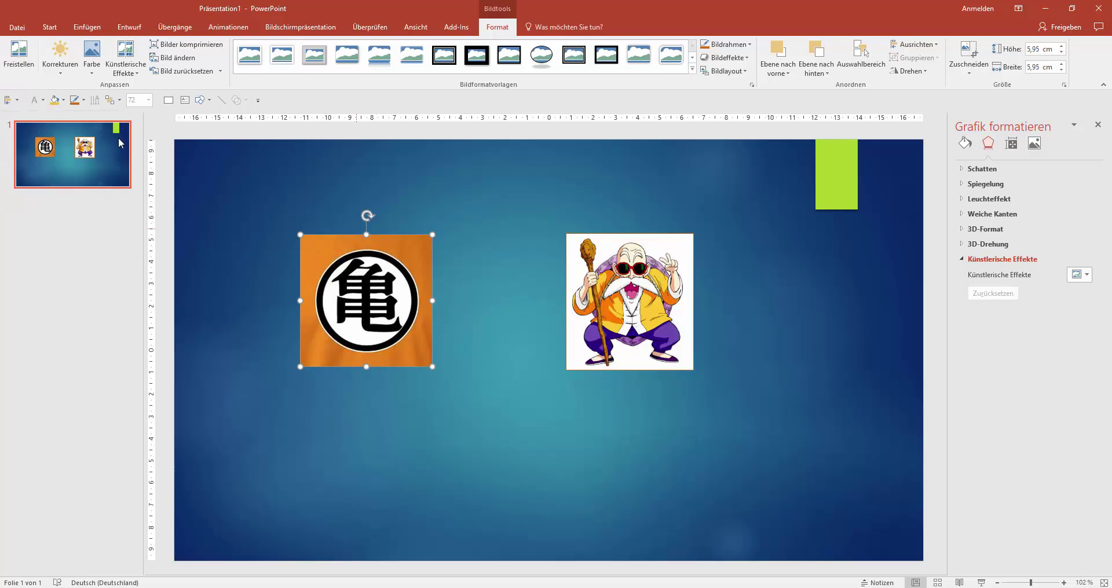
left_click(14, 53)
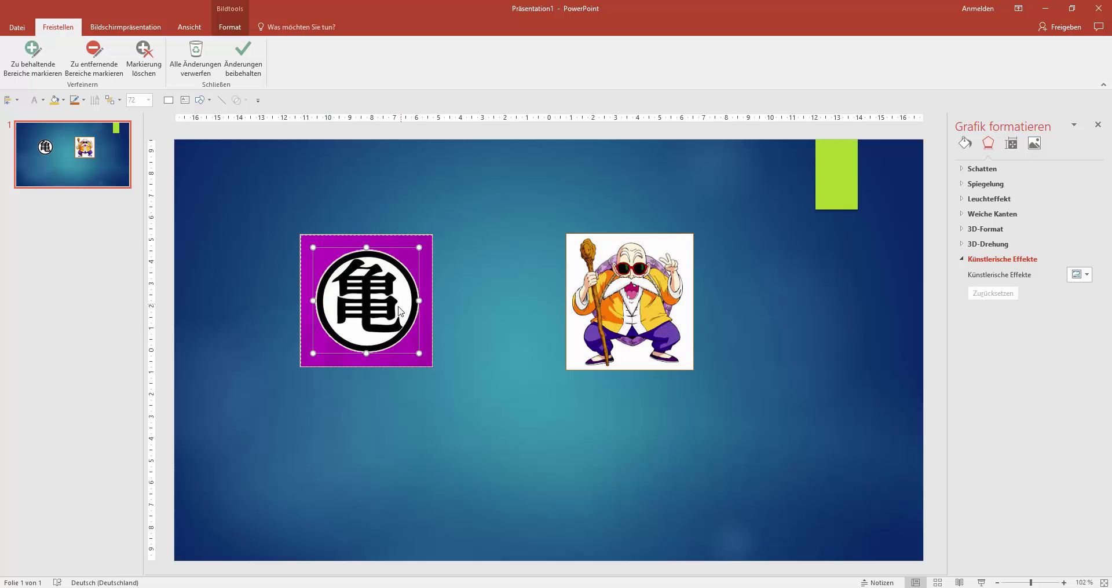
left_click(242, 65)
left_click(525, 272)
mouse_move(364, 291)
left_mouse_down()
mouse_move(398, 235)
mouse_move(375, 293)
left_mouse_up()
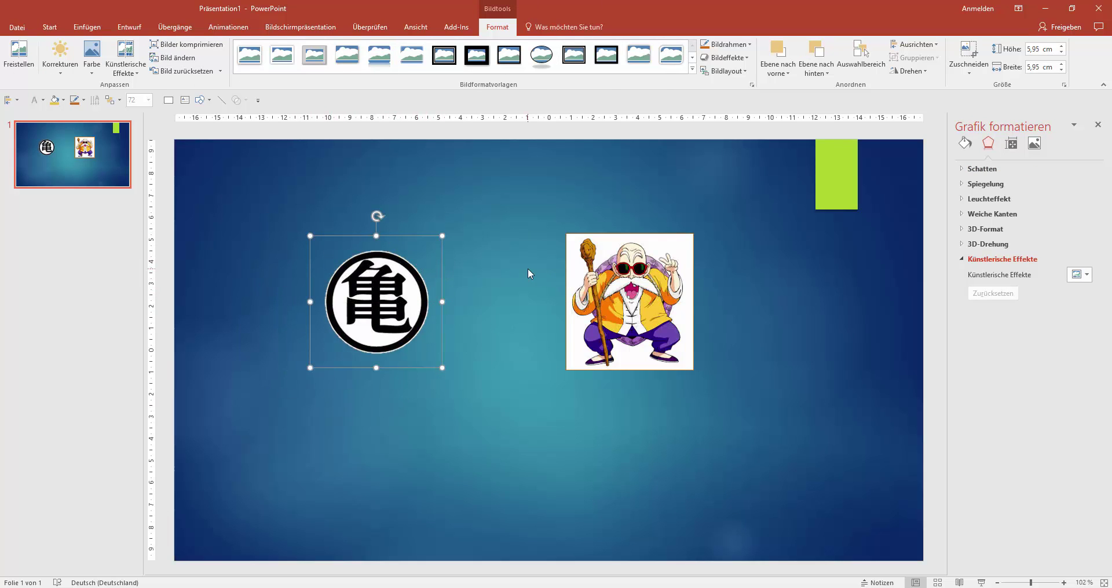
left_click(624, 275)
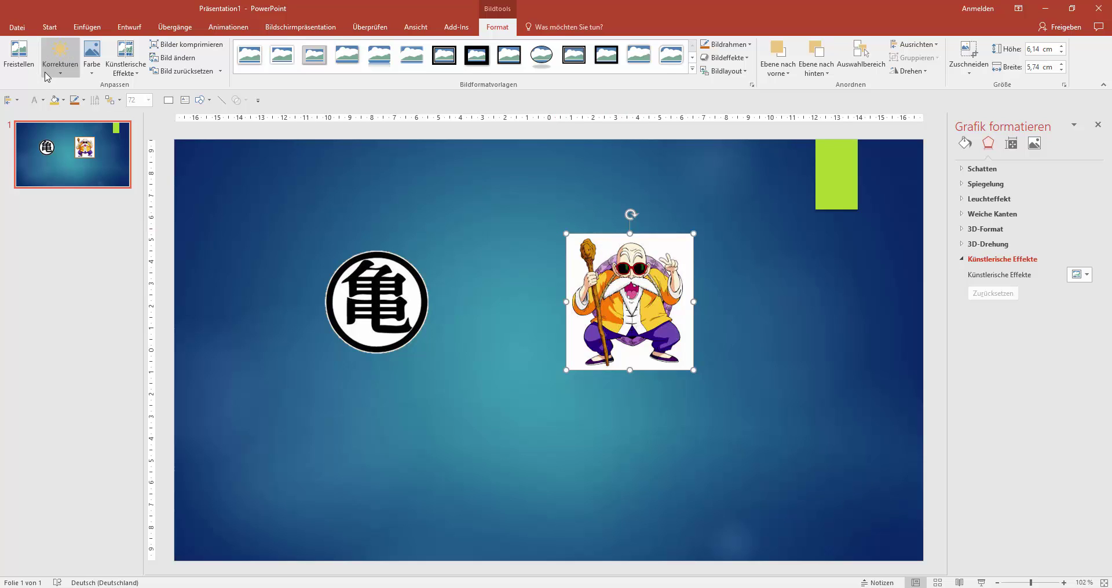
left_click(19, 55)
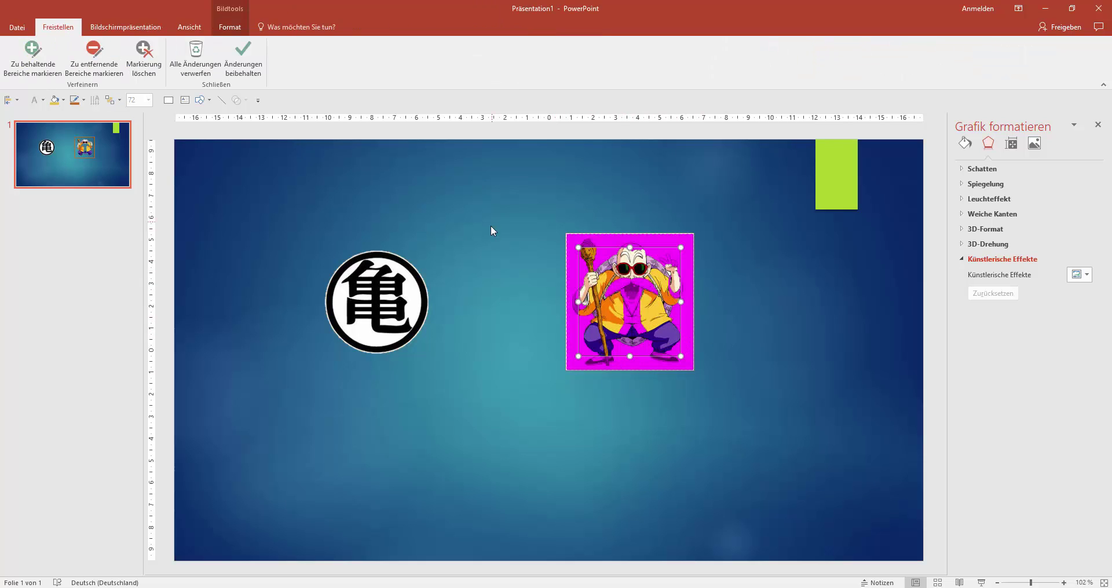
left_click(97, 68)
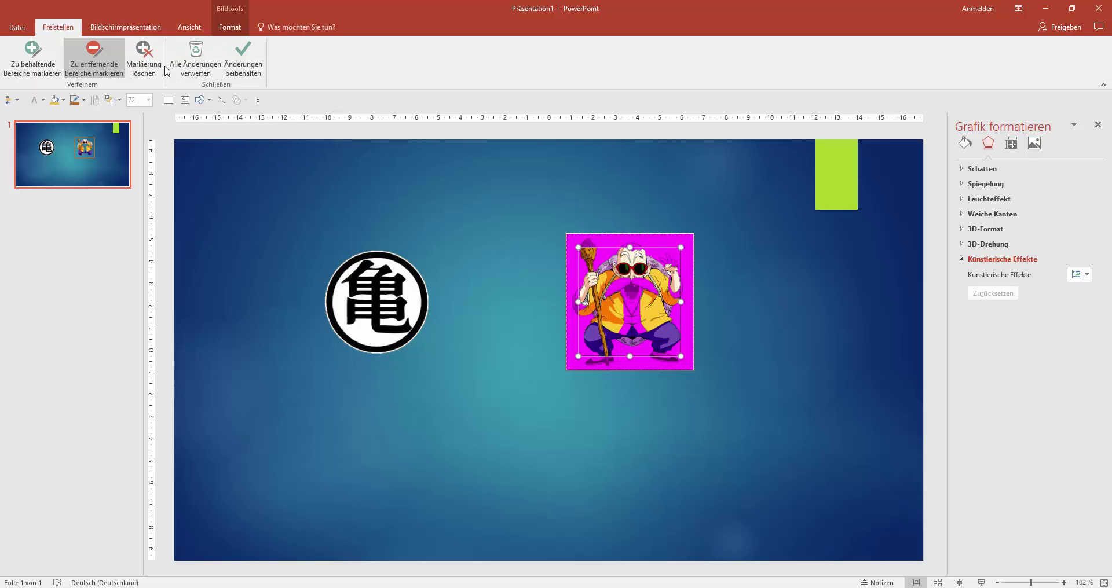
left_click(196, 58)
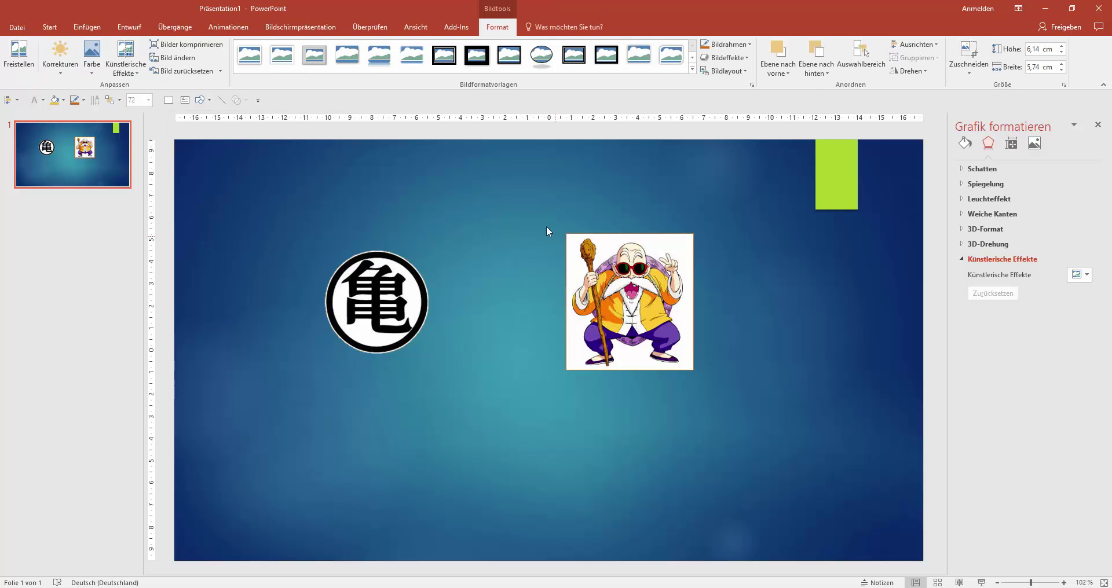
left_click(441, 320)
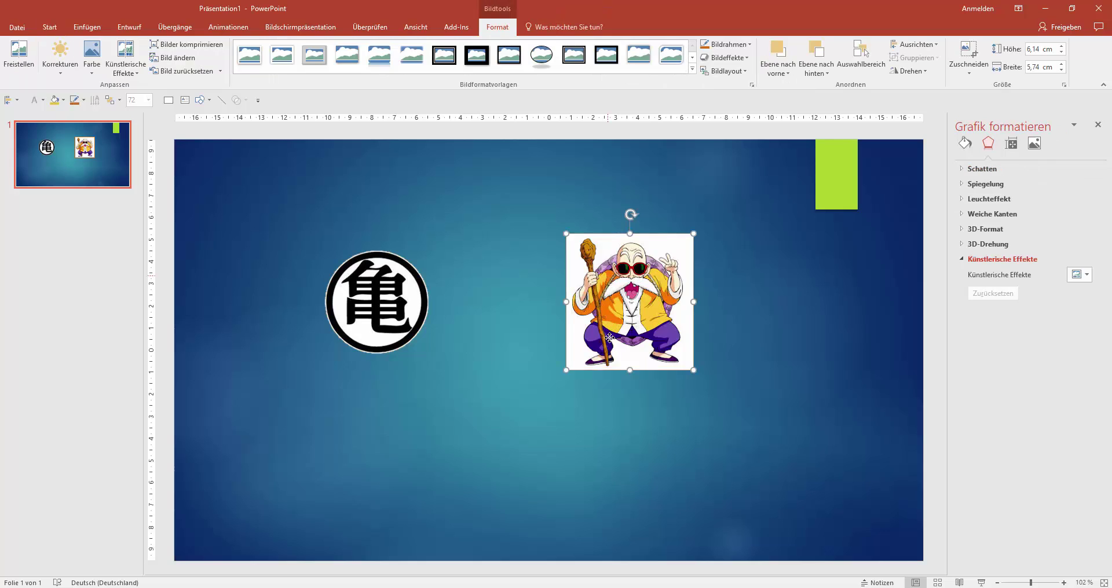
Reposition the character picture and kanji logo so they sit next to each other mid-slide.
left_click_drag(608, 277, 640, 343)
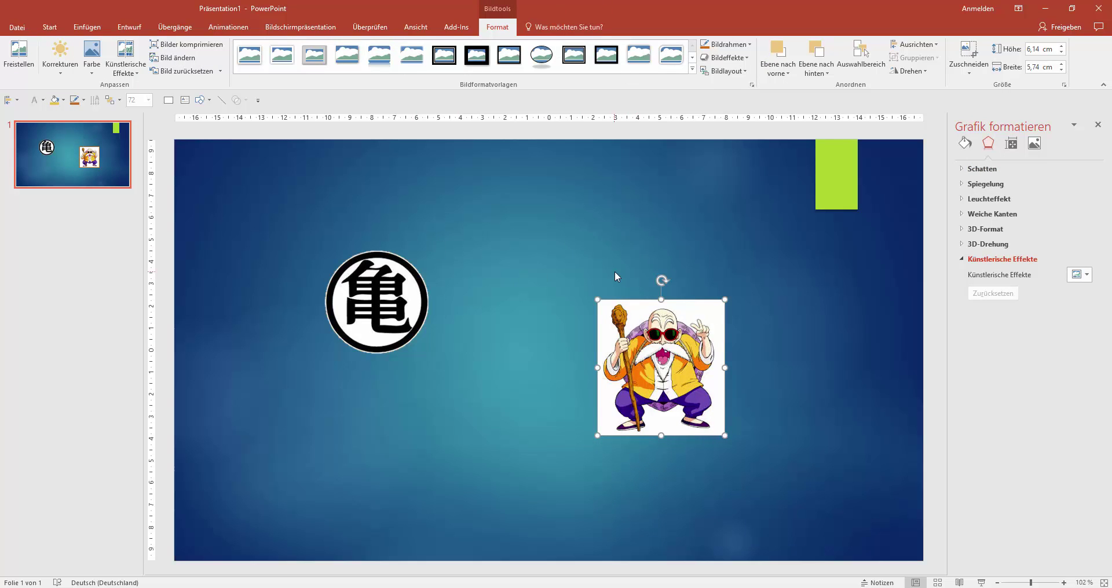
left_click_drag(424, 322, 428, 347)
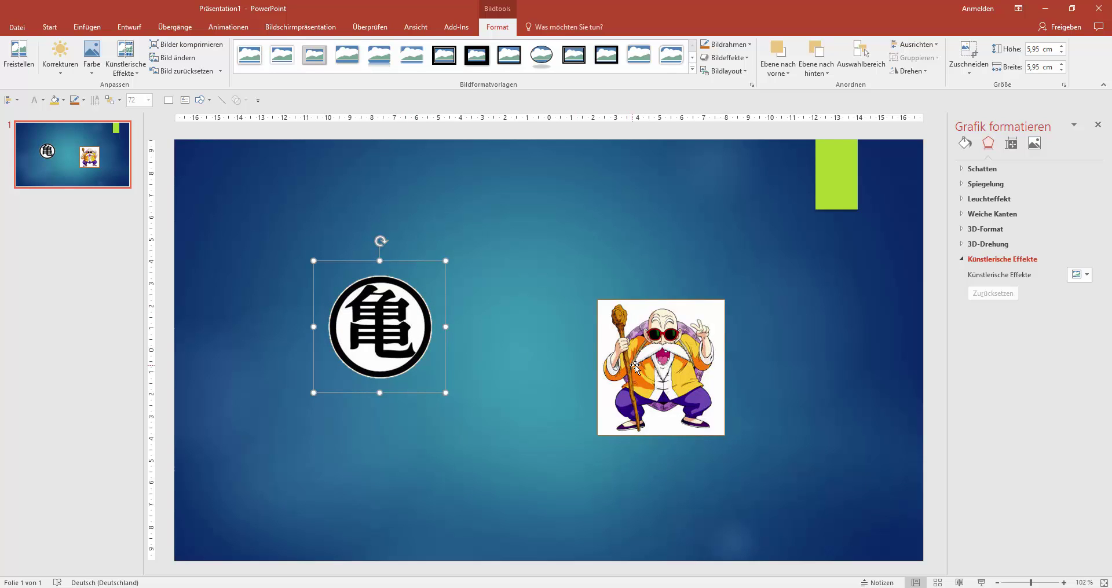
left_click_drag(672, 366, 565, 327)
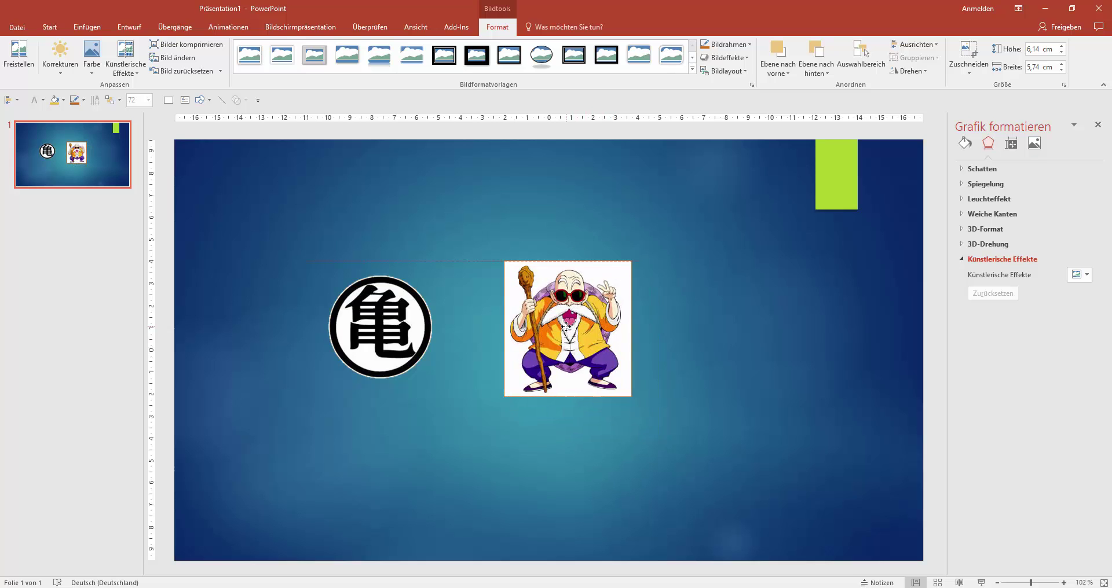
left_click_drag(371, 318, 370, 316)
Zoom in to line the logo's top up with the character picture, then zoom back out.
scroll(432, 301, "up", 8, "ctrl")
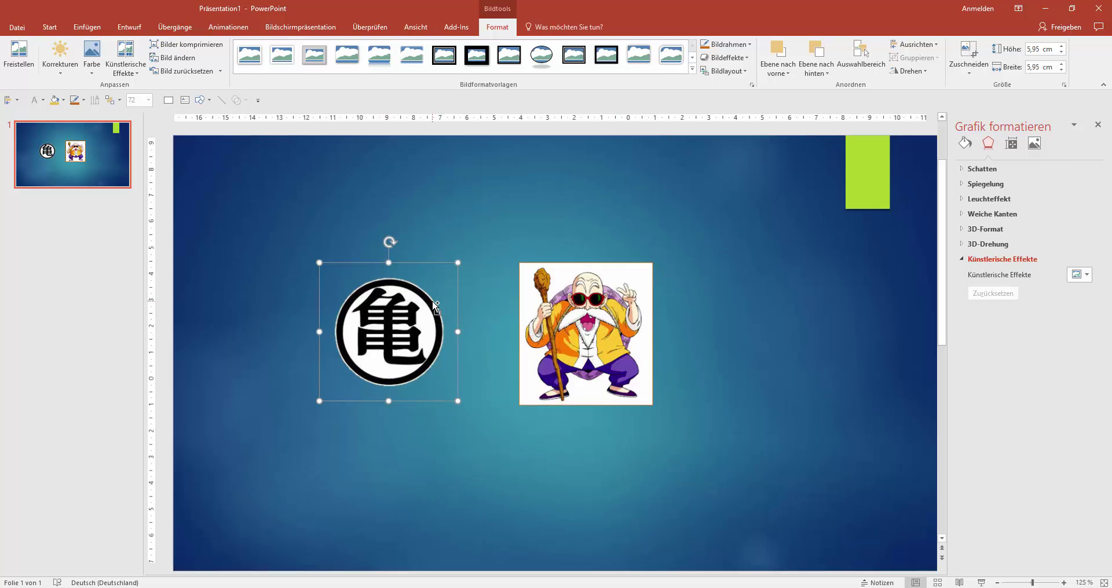
left_click_drag(597, 316, 595, 315)
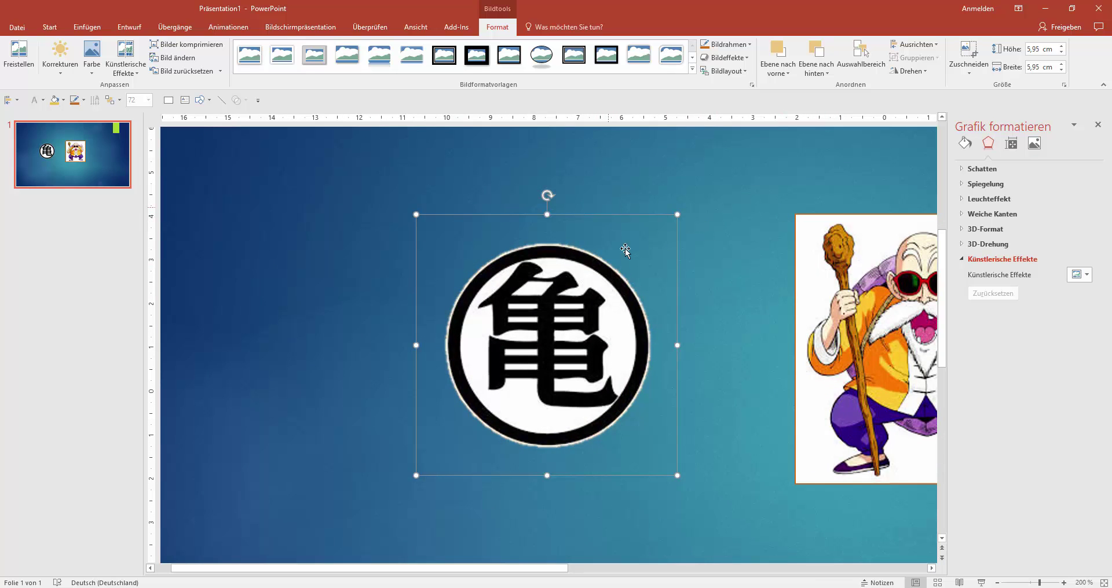
scroll(616, 296, "down", 2, "ctrl")
scroll(615, 296, "down", 2, "ctrl")
scroll(616, 295, "down", 2, "ctrl")
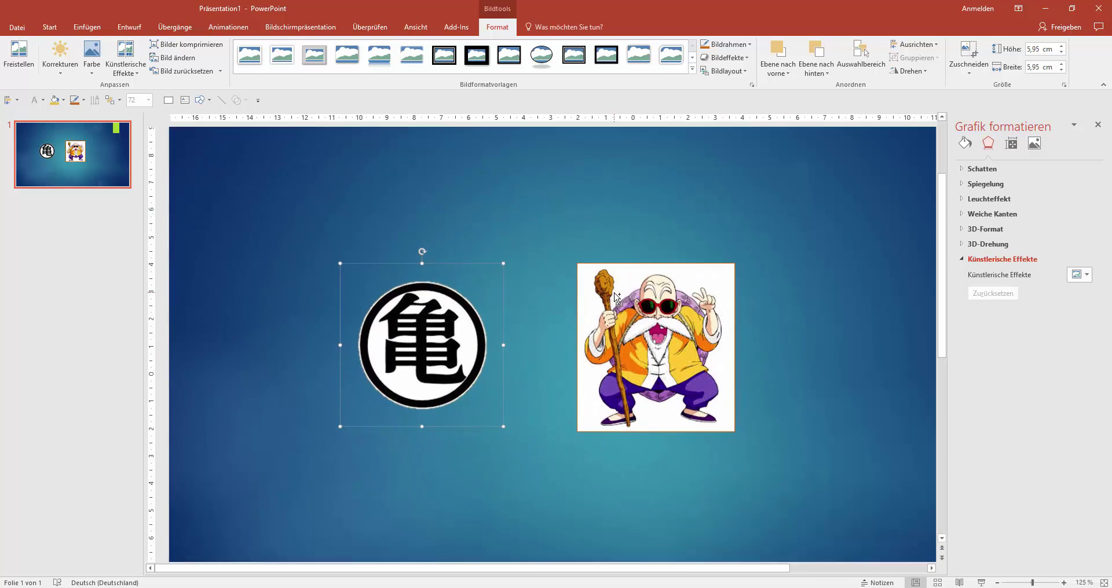
scroll(615, 296, "down", 2, "ctrl")
scroll(558, 317, "down", 2, "ctrl")
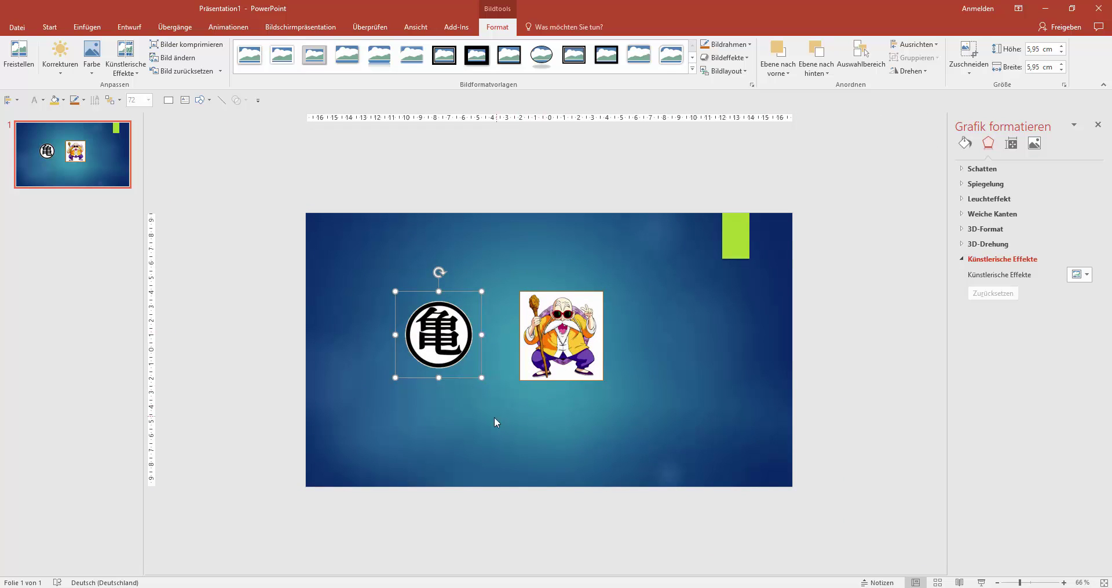
Move the character picture down and to the right, then deselect it.
left_click(574, 326)
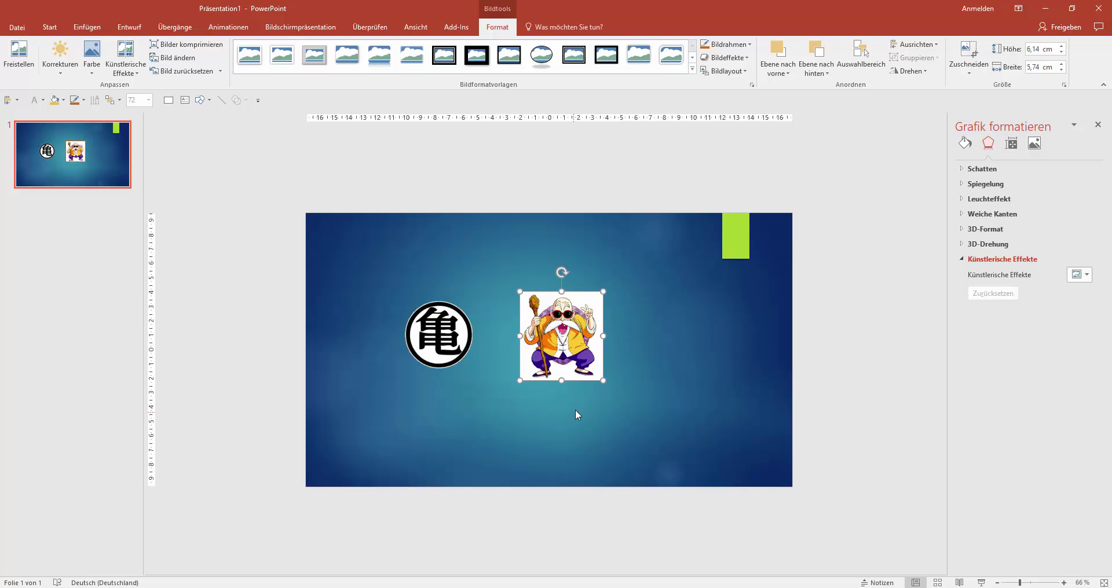
left_click_drag(577, 362, 590, 436)
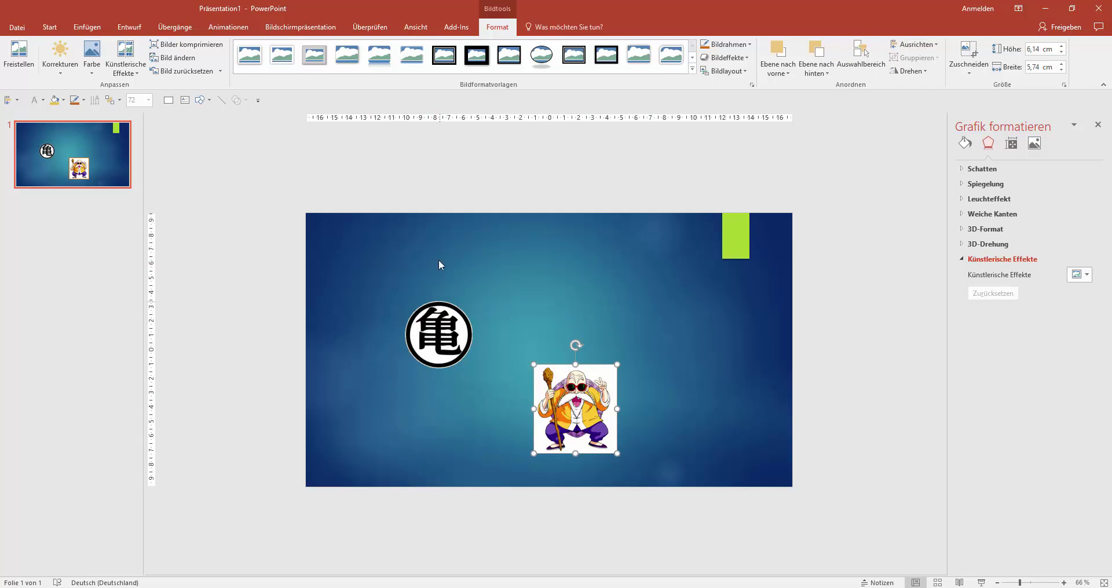
left_click(450, 440)
Select both pictures and center them vertically with Ausrichten > Vertikal zentrieren.
left_click_drag(366, 464, 675, 277)
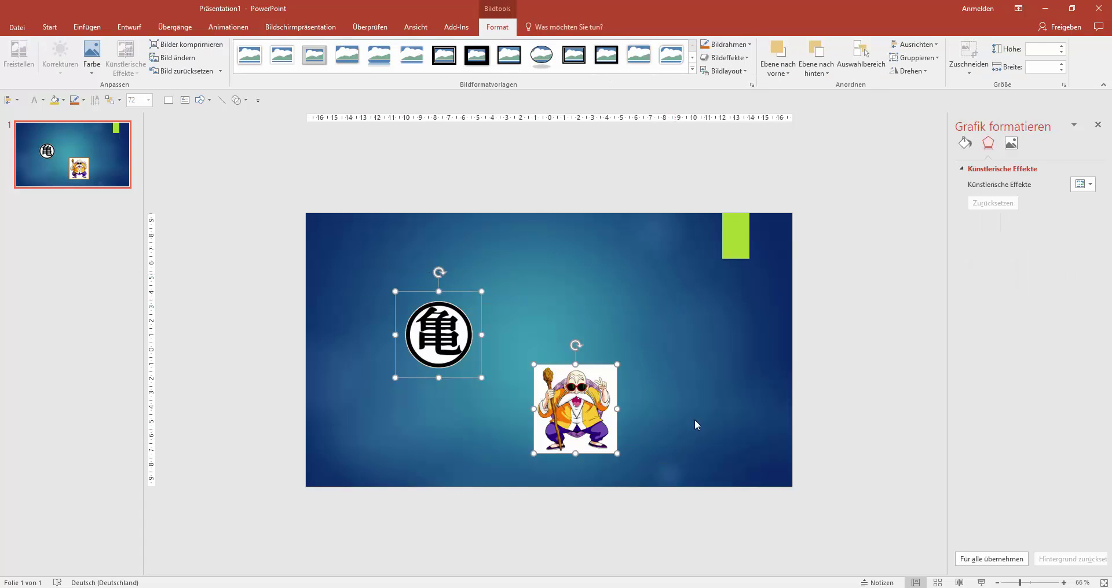
left_click(937, 49)
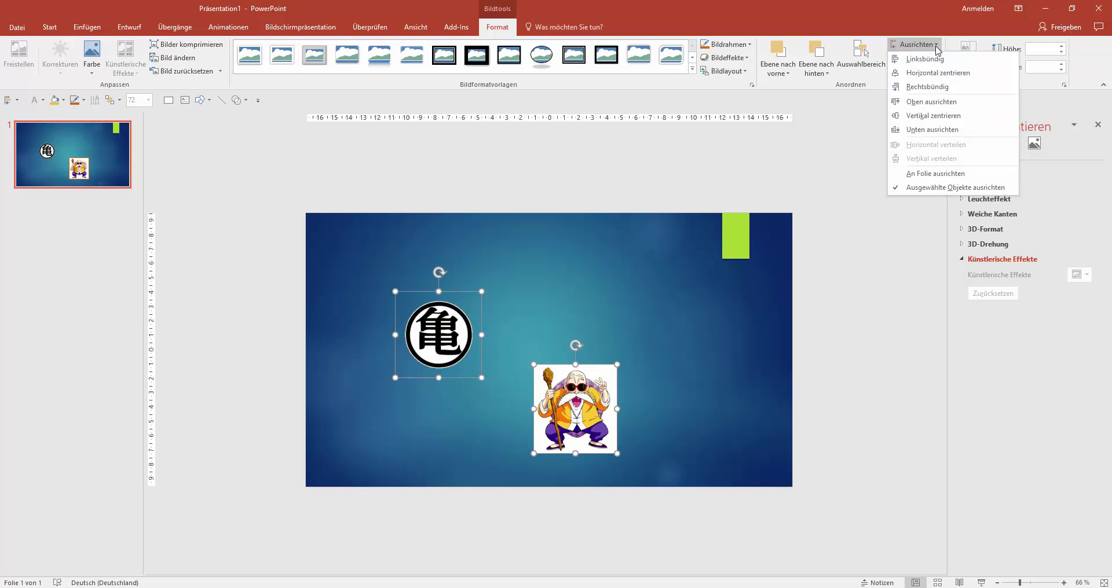
left_click(932, 102)
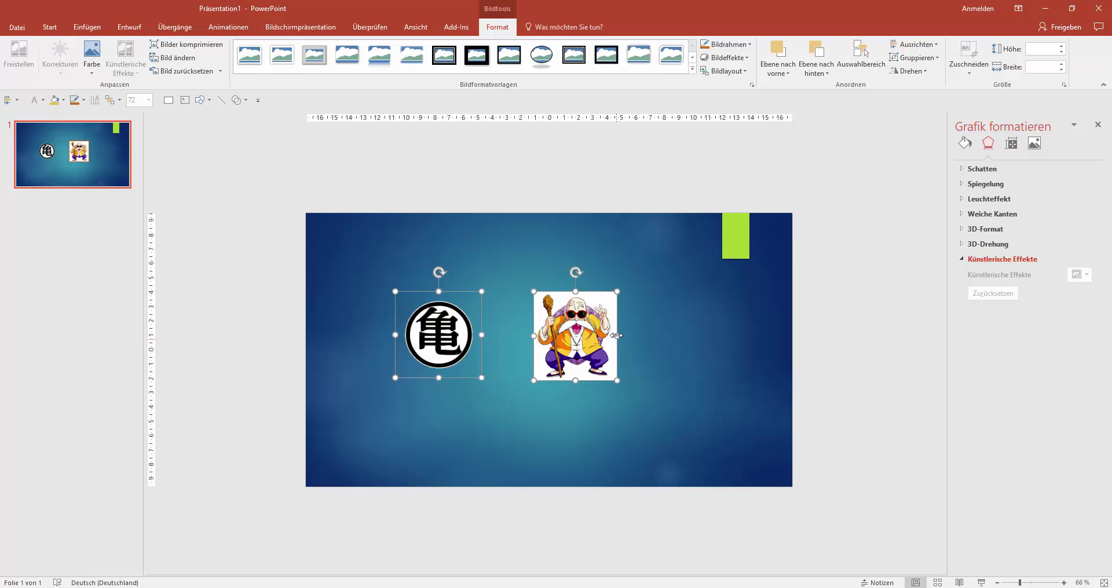
left_click(936, 47)
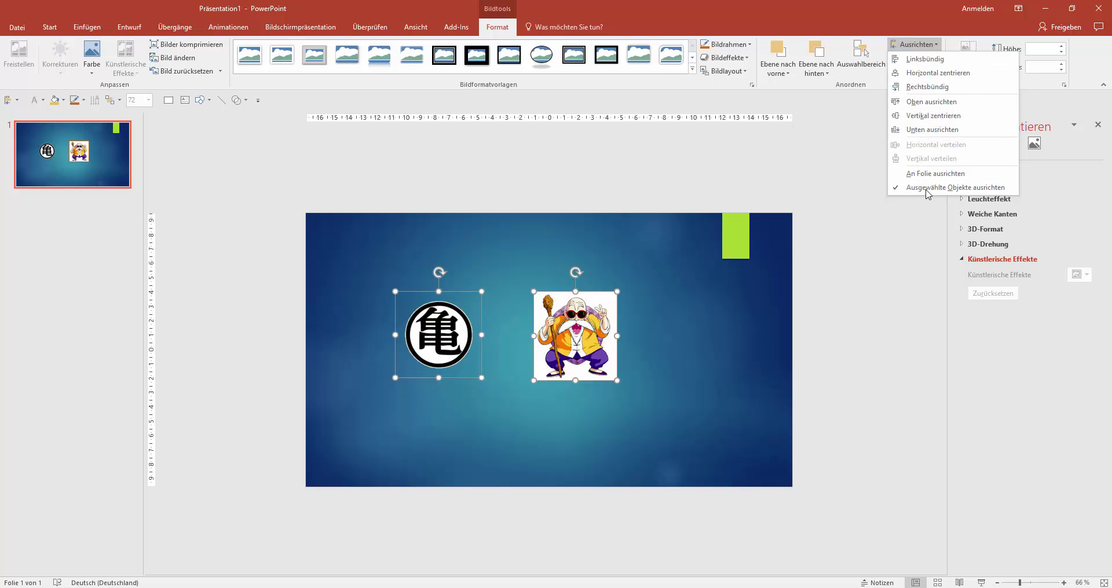
left_click(890, 4)
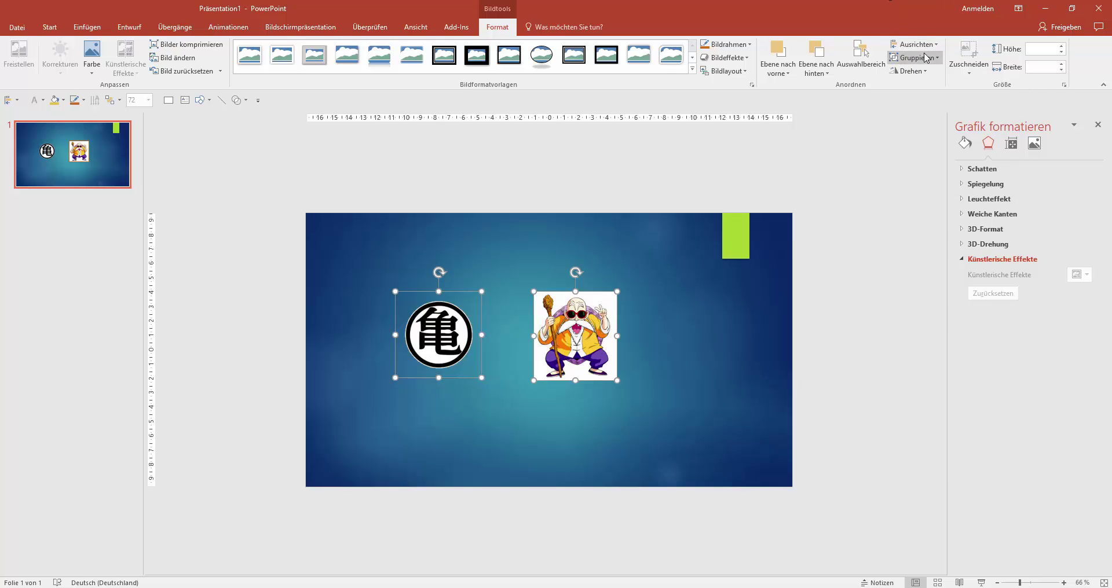
left_click(672, 314)
left_click(575, 307)
left_click_drag(576, 273, 575, 268)
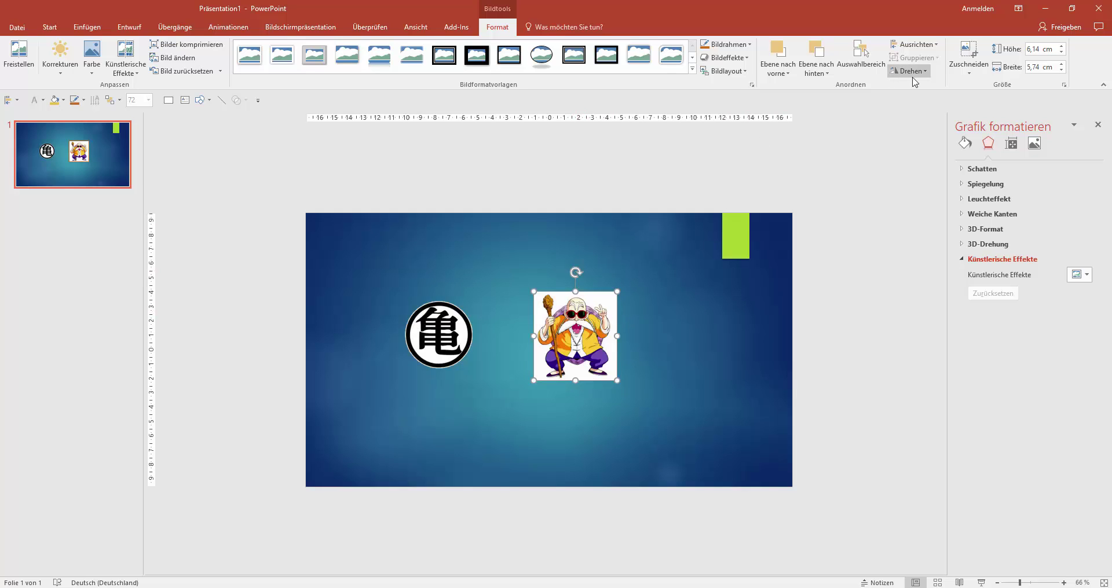
left_click(927, 75)
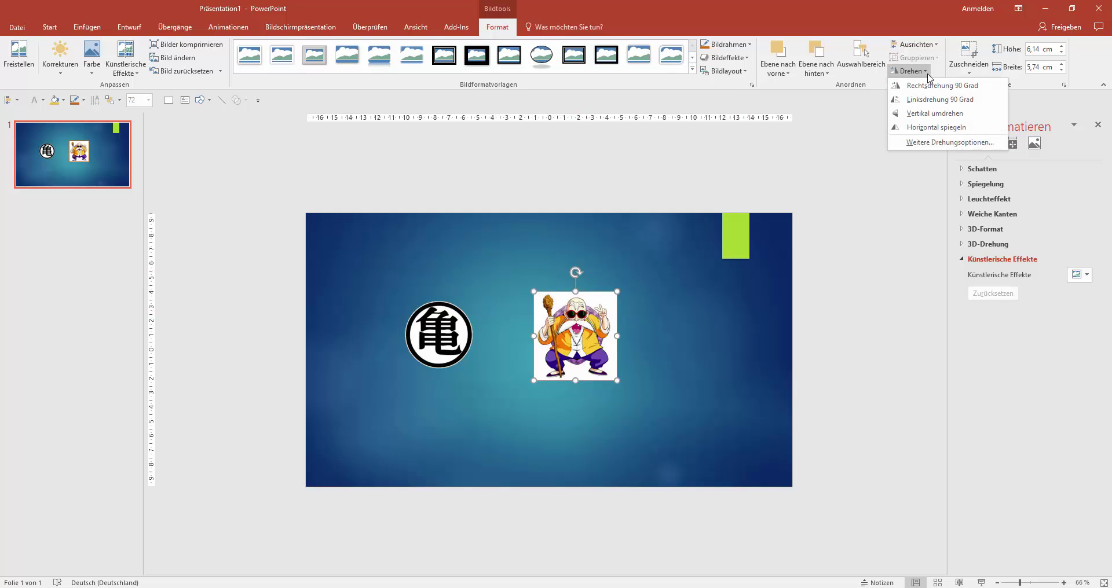
left_click(922, 144)
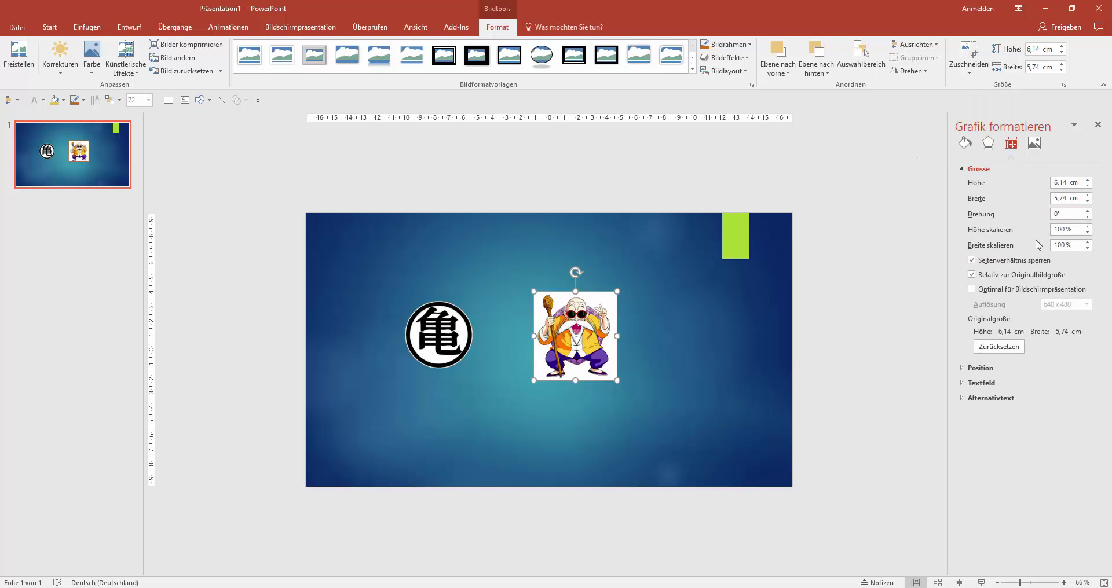
left_click(1088, 210)
left_click(1088, 211)
left_click(1087, 211)
left_click(1087, 211)
left_click(1087, 218)
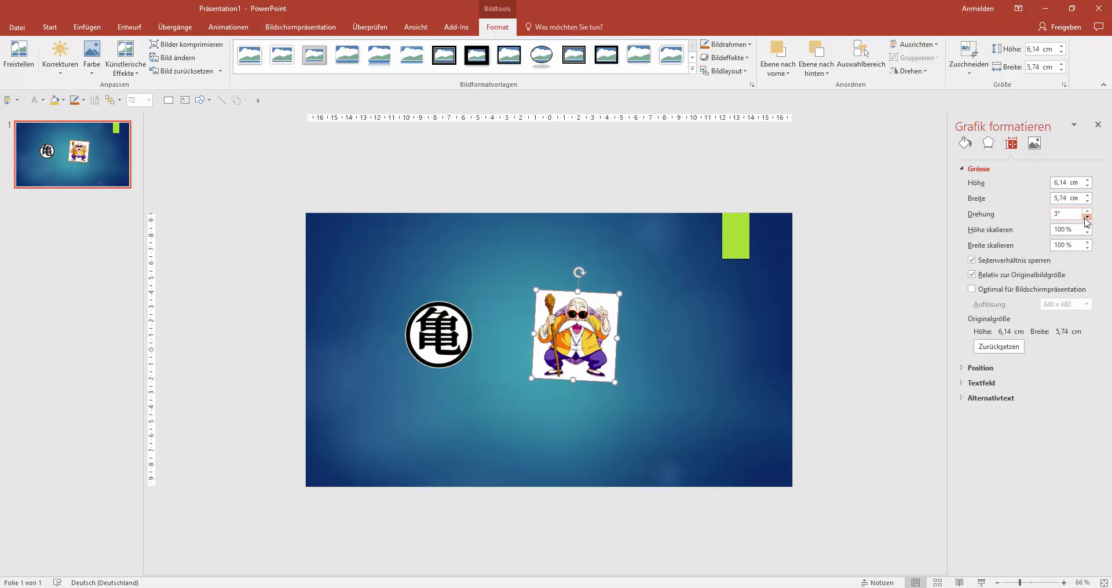
left_click(1087, 217)
left_click(1087, 218)
left_click(1087, 218)
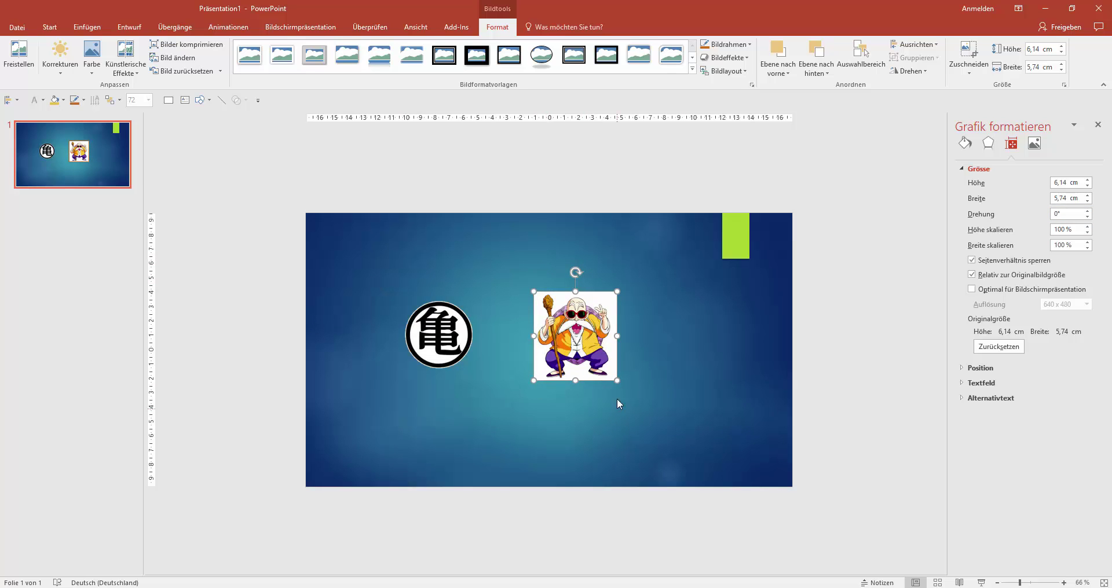
Deselect the character picture so the Hintergrund formatieren fill settings appear.
left_click(695, 315)
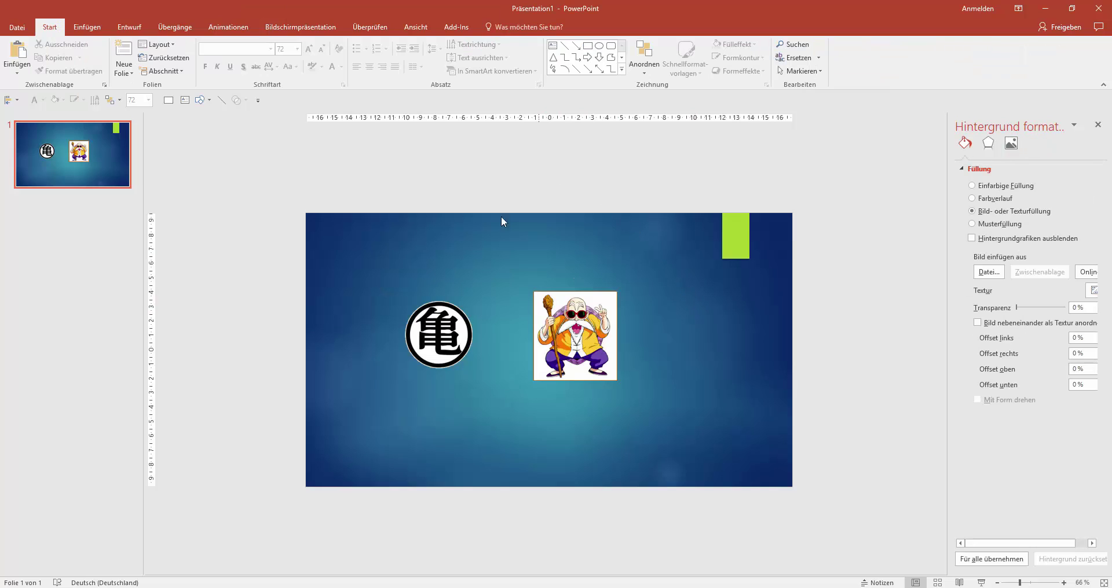